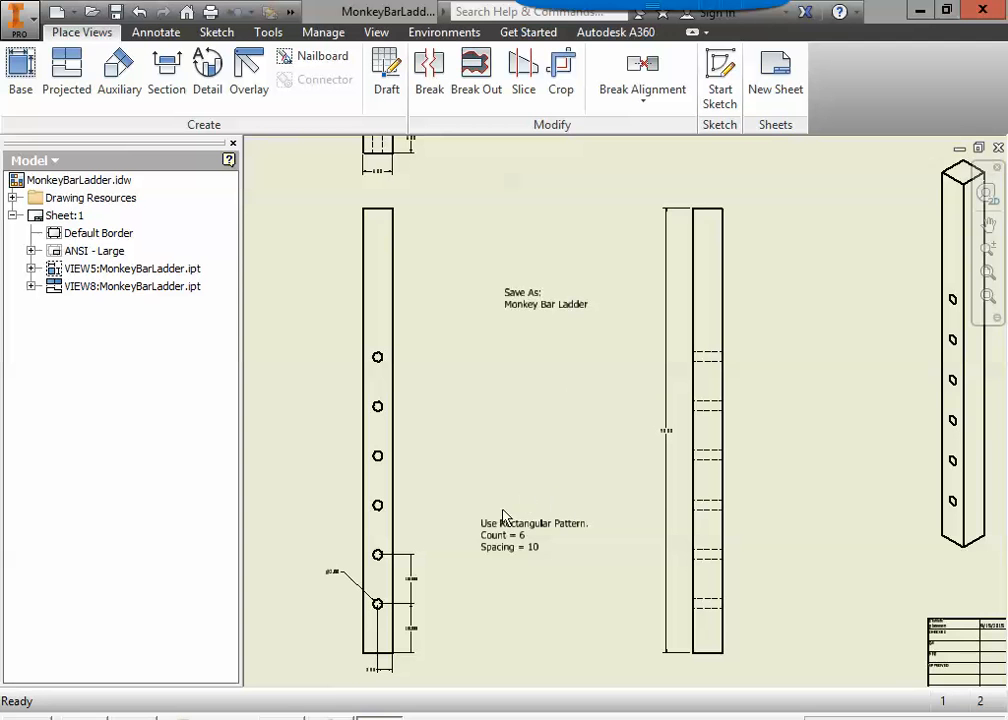
- Examine the post's overall length in the side view and the width and depth dimensions in the top view
middle_drag(419, 291, 430, 329)
middle_drag(683, 494, 633, 447)
scroll(629, 427, down, 5)
scroll(628, 428, down, 2)
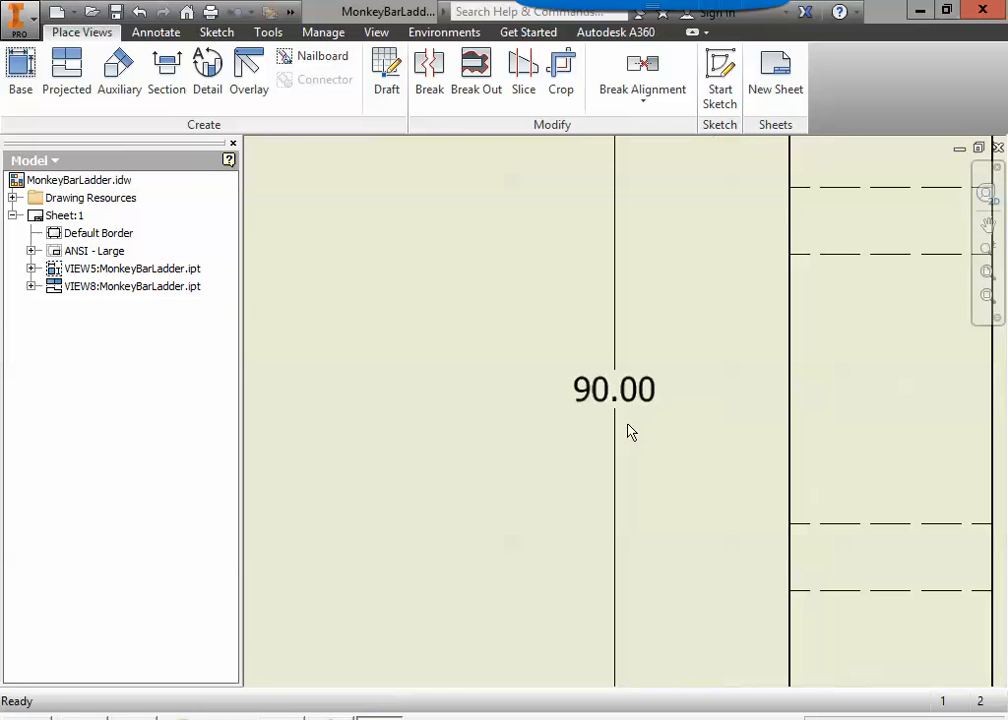
scroll(627, 425, up, 7)
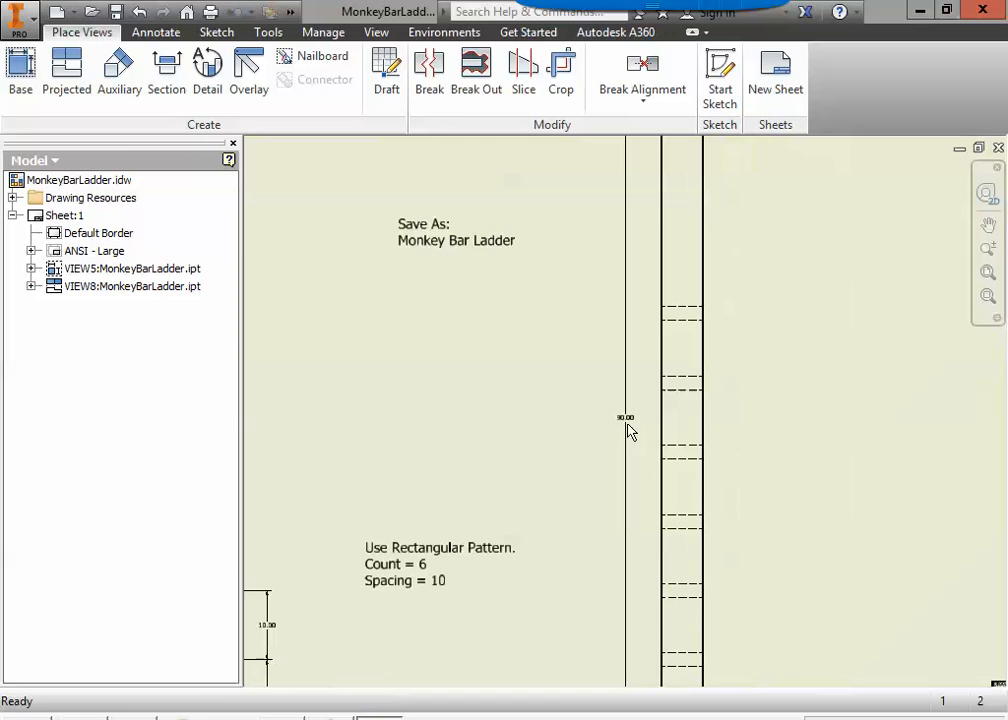
mouse_move(592, 447)
middle_down()
mouse_move(671, 549)
mouse_move(754, 629)
middle_up()
middle_drag(374, 227, 389, 258)
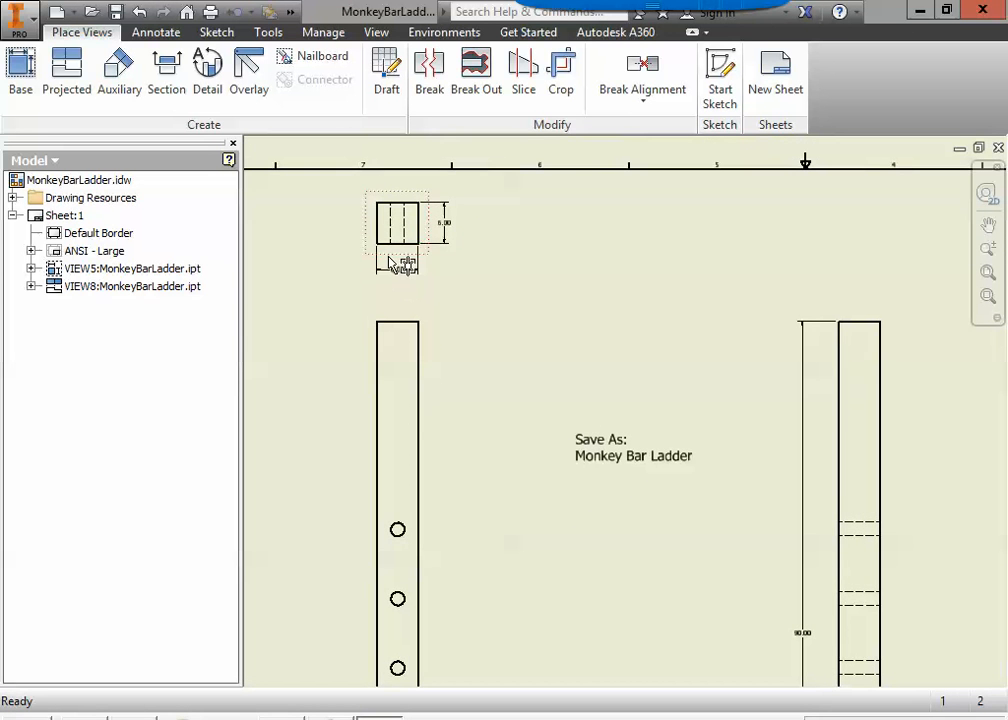
click(397, 271)
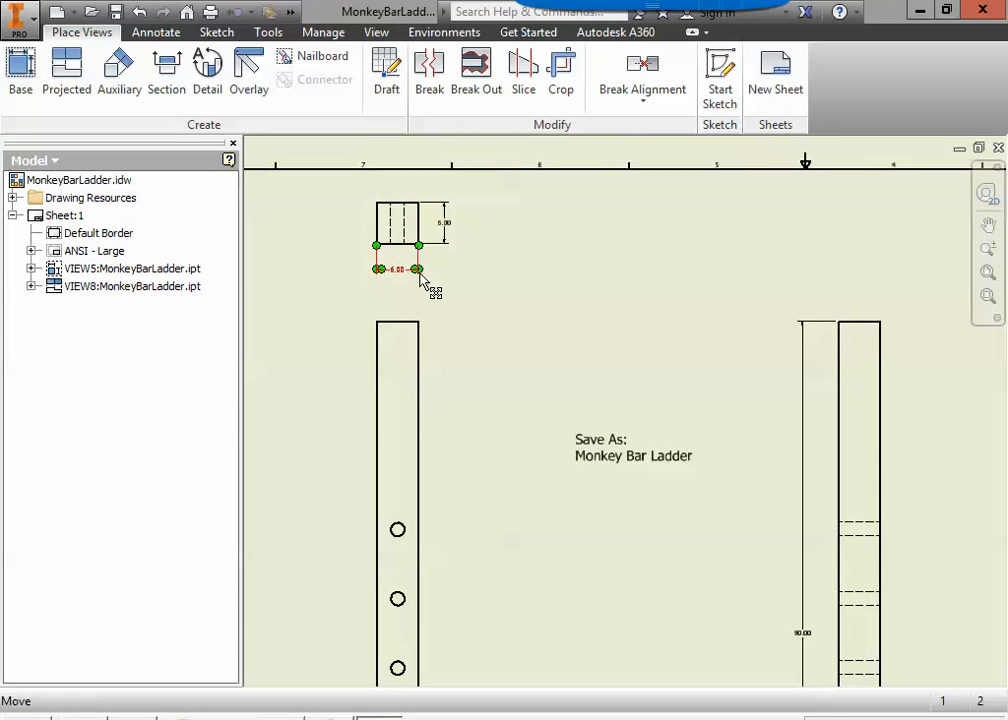
click(445, 245)
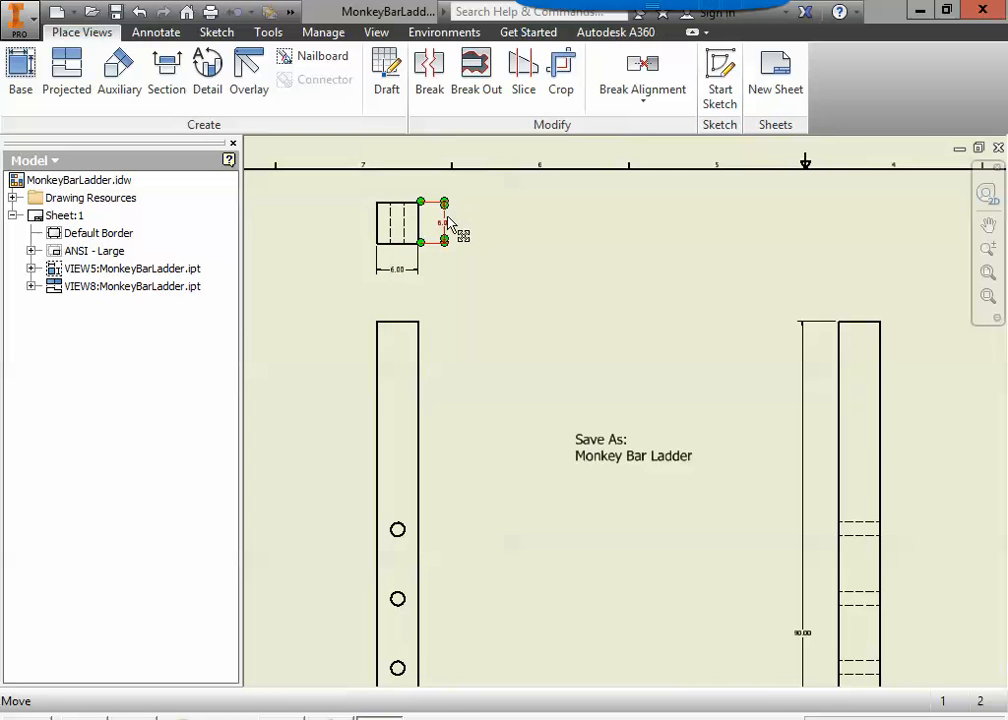
scroll(448, 218, up, 2)
scroll(447, 225, down, 3)
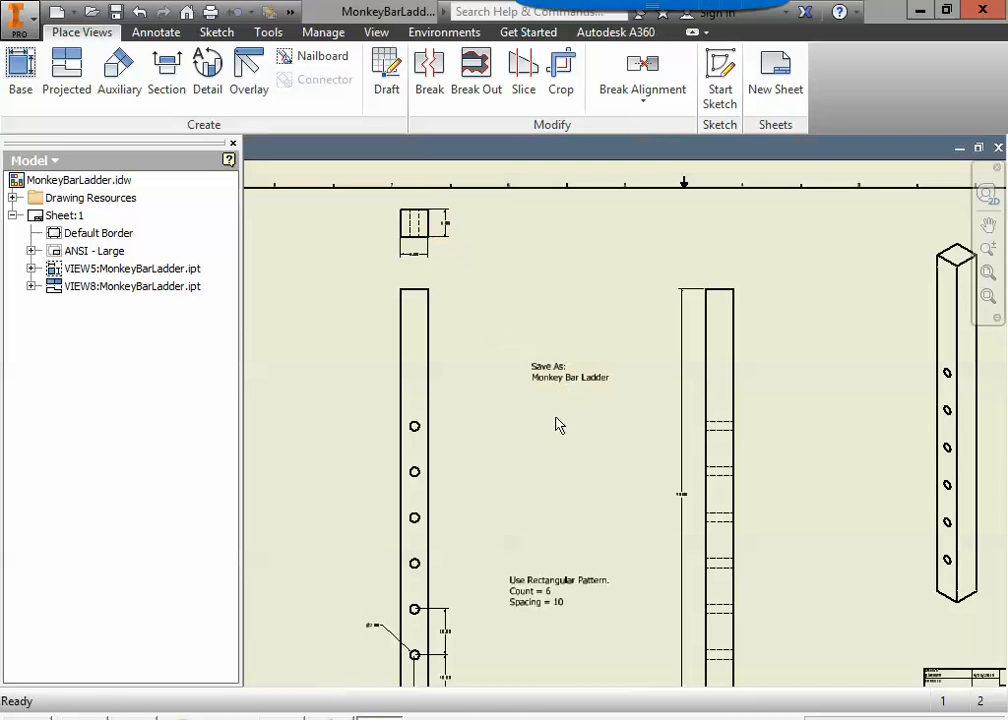
middle_drag(566, 452, 540, 391)
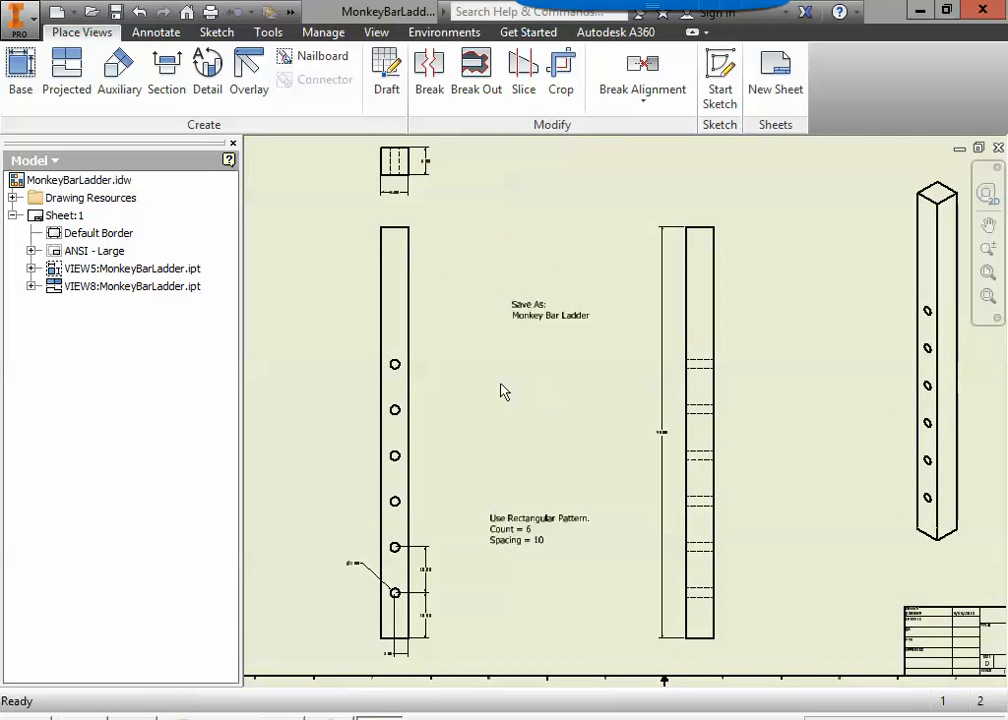
- Create a new part from the Standard.ipt template and start a 2D sketch on the front XY plane
click(20, 18)
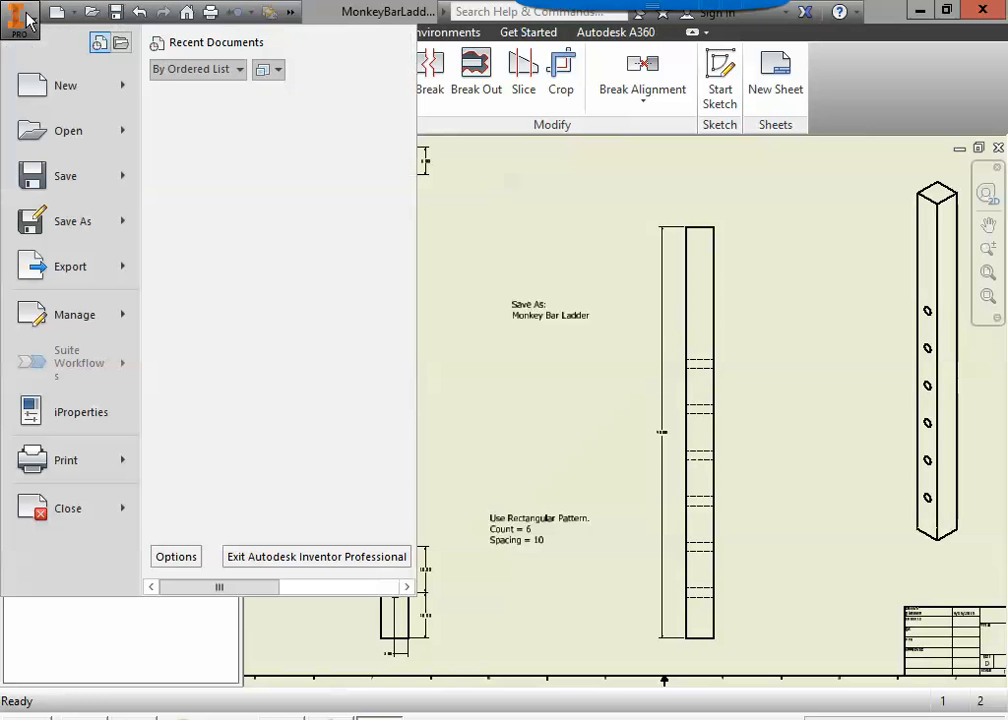
click(66, 86)
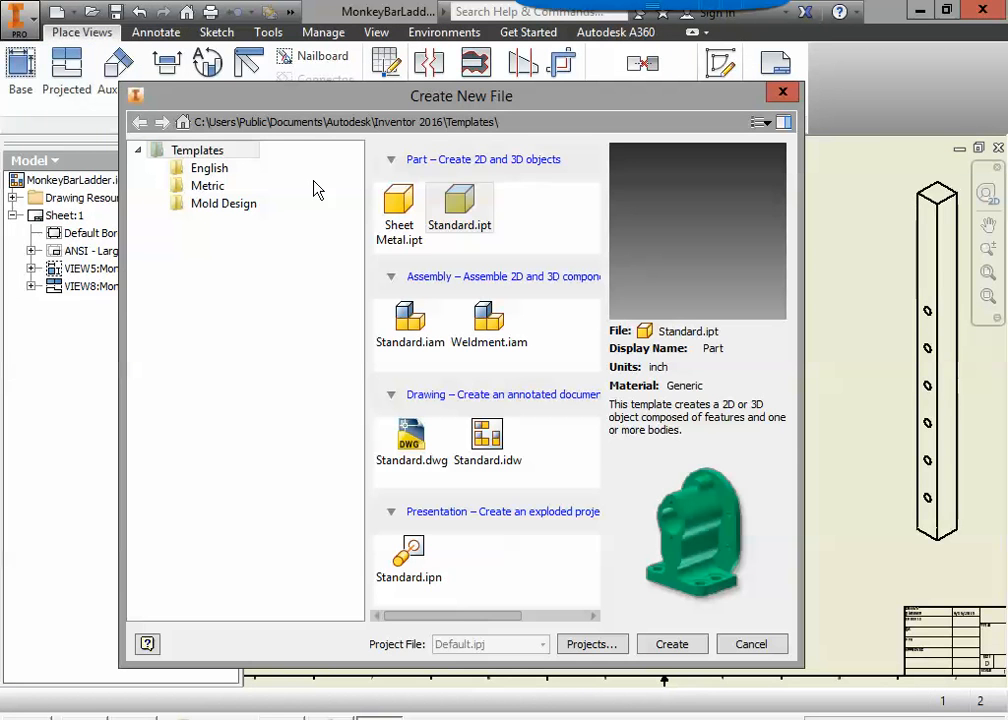
double_click(462, 205)
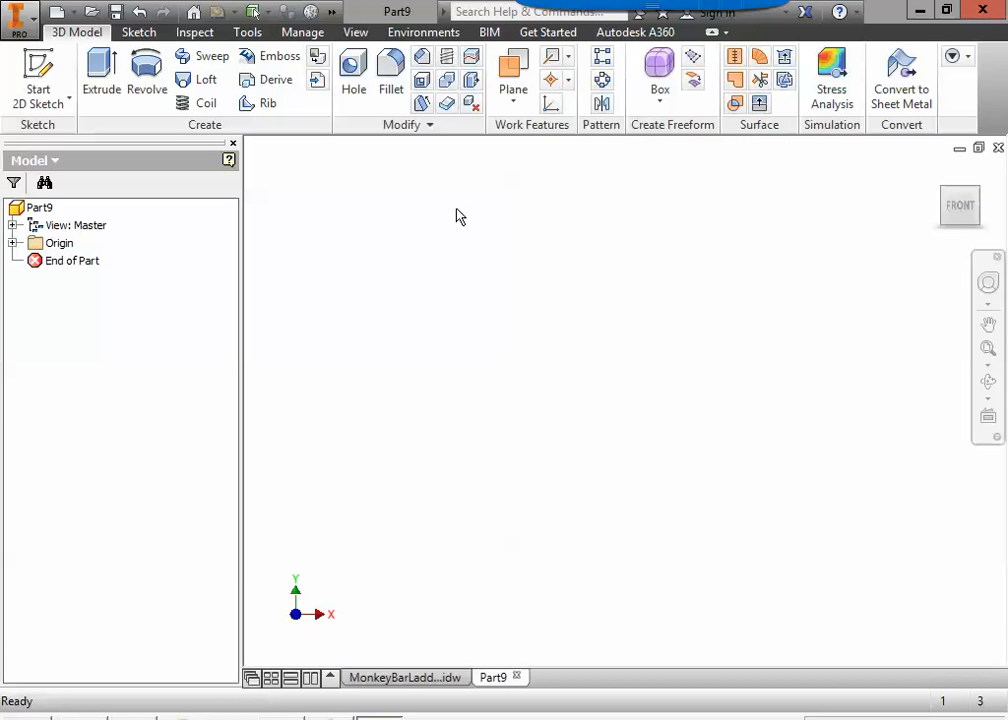
click(45, 95)
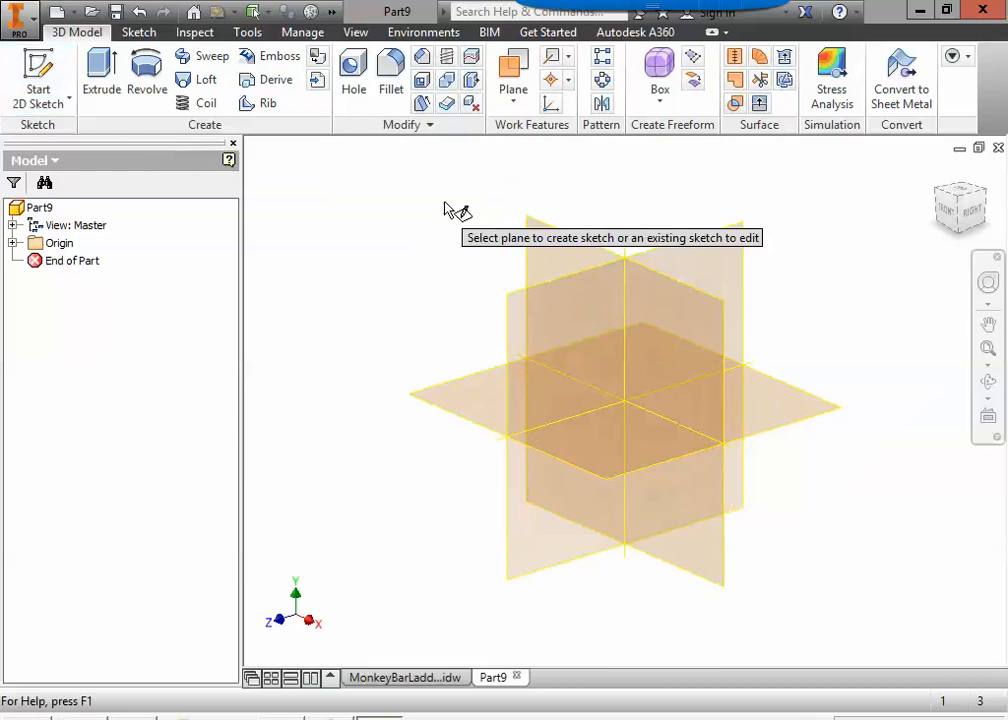
click(560, 254)
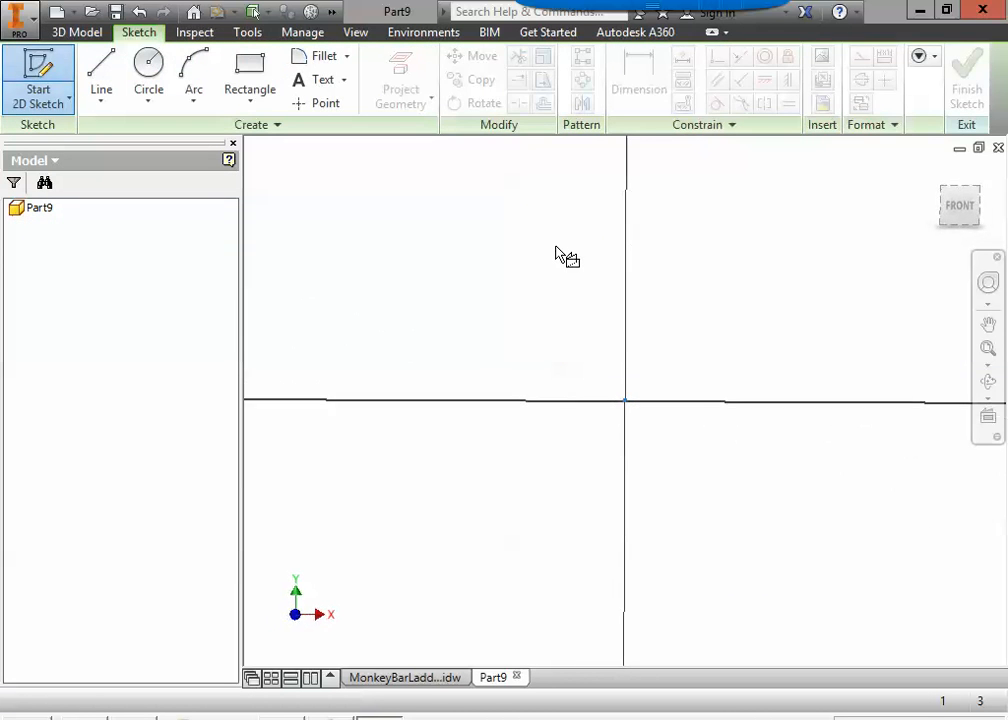
- Return to the MonkeyBarLadder drawing and check the front view's lower corner, the cross-section dimensions and the overall length
click(440, 677)
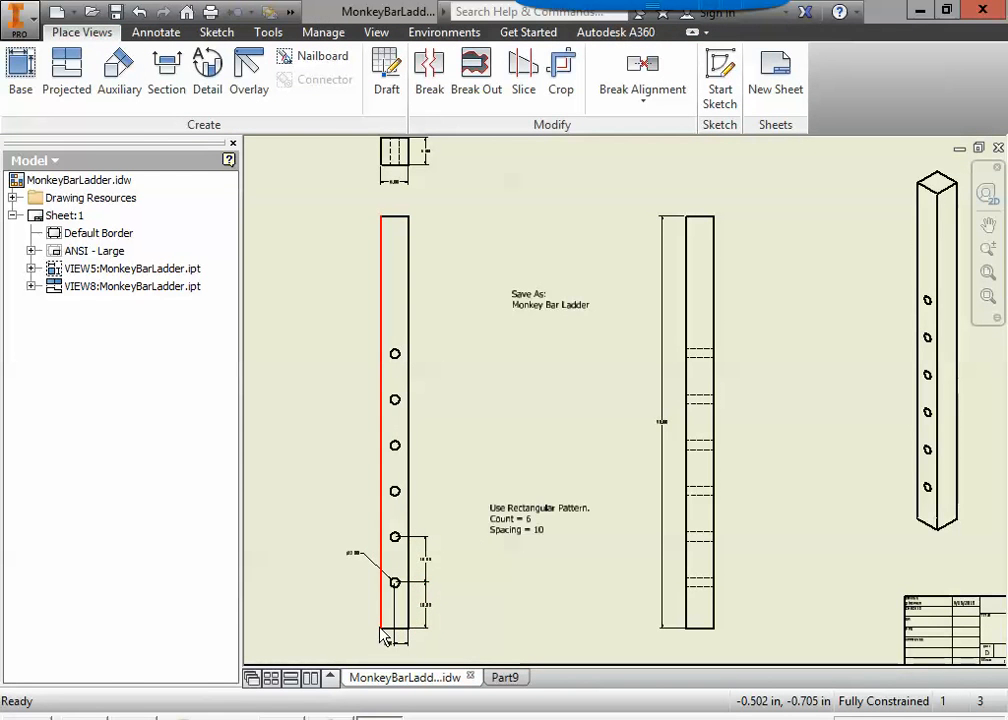
click(416, 628)
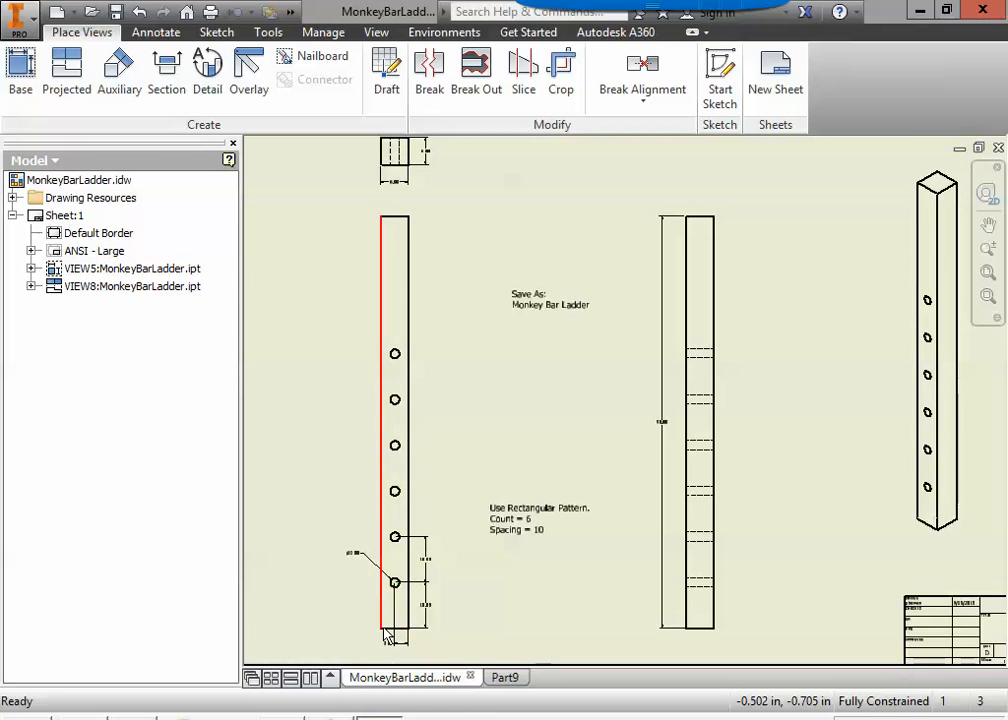
scroll(384, 634, up, 3)
scroll(386, 636, down, 2)
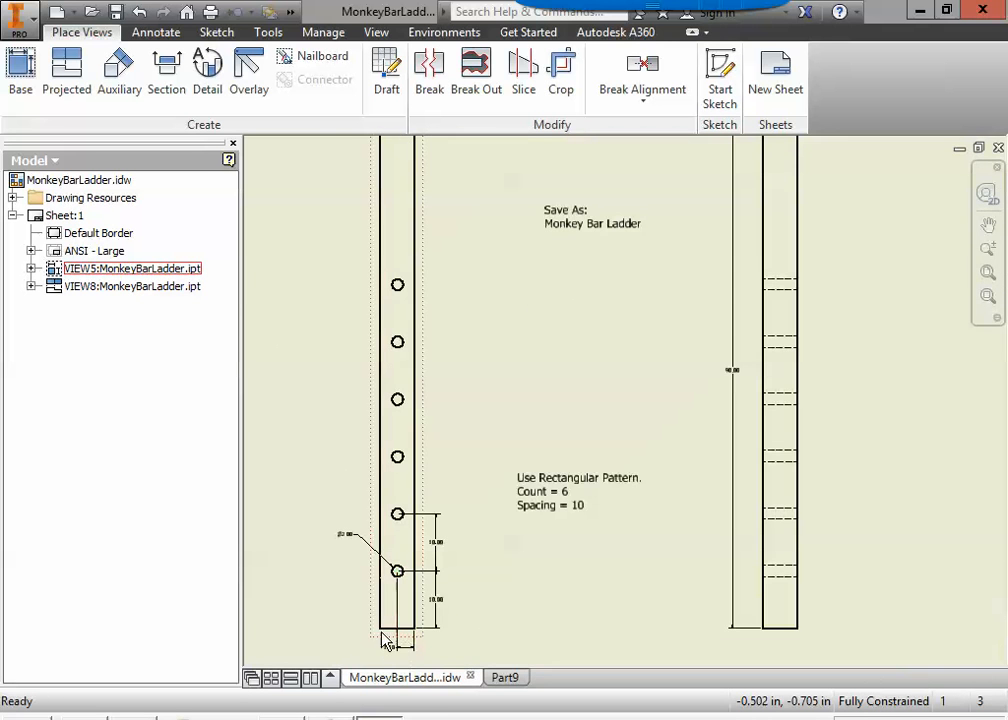
middle_drag(434, 405, 460, 651)
scroll(432, 303, down, 4)
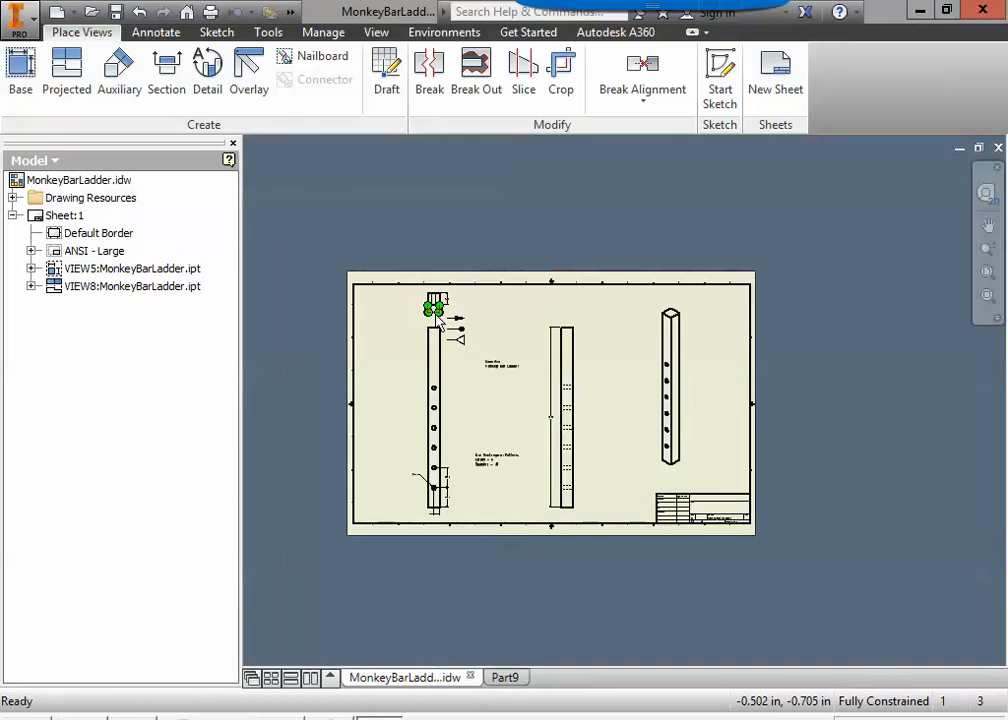
scroll(430, 305, up, 8)
scroll(450, 430, down, 5)
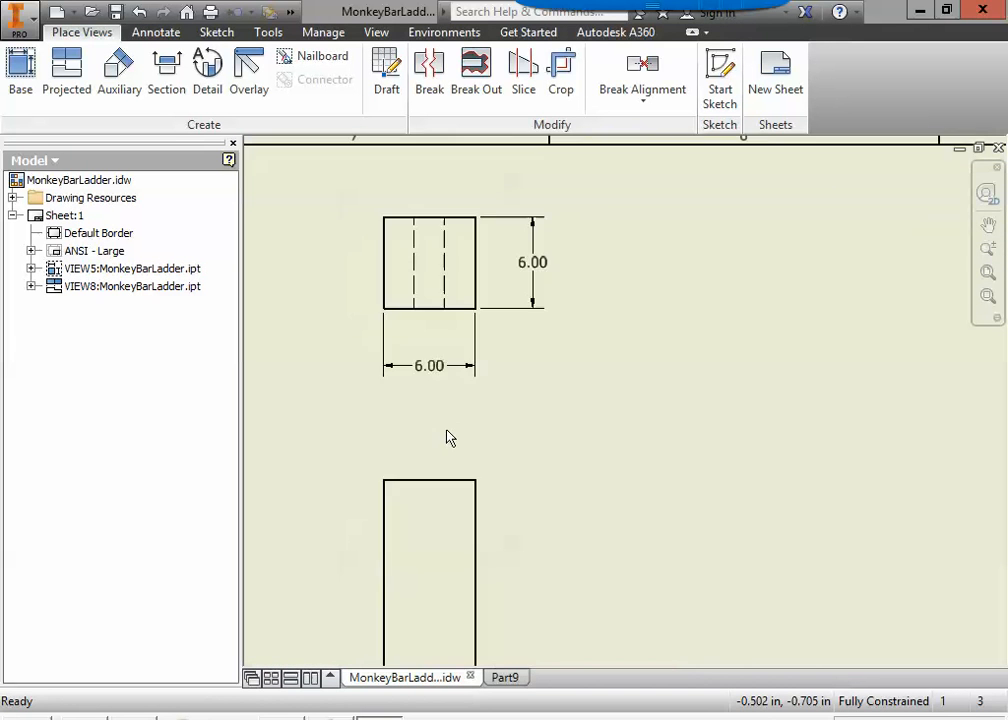
scroll(470, 365, down, 5)
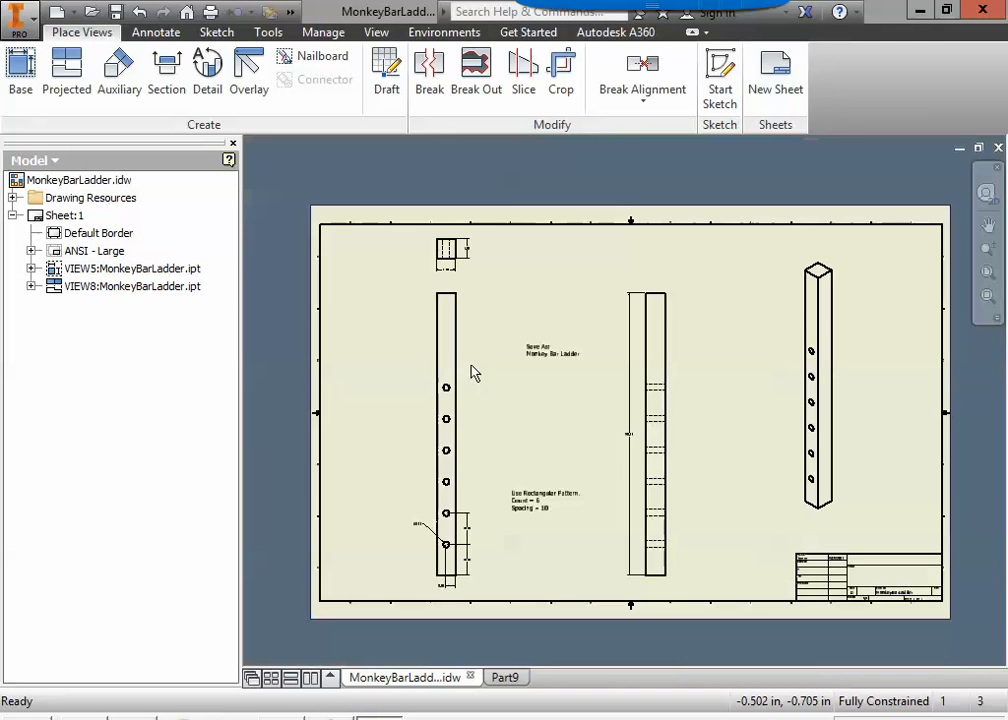
scroll(640, 432, up, 8)
scroll(640, 432, up, 4)
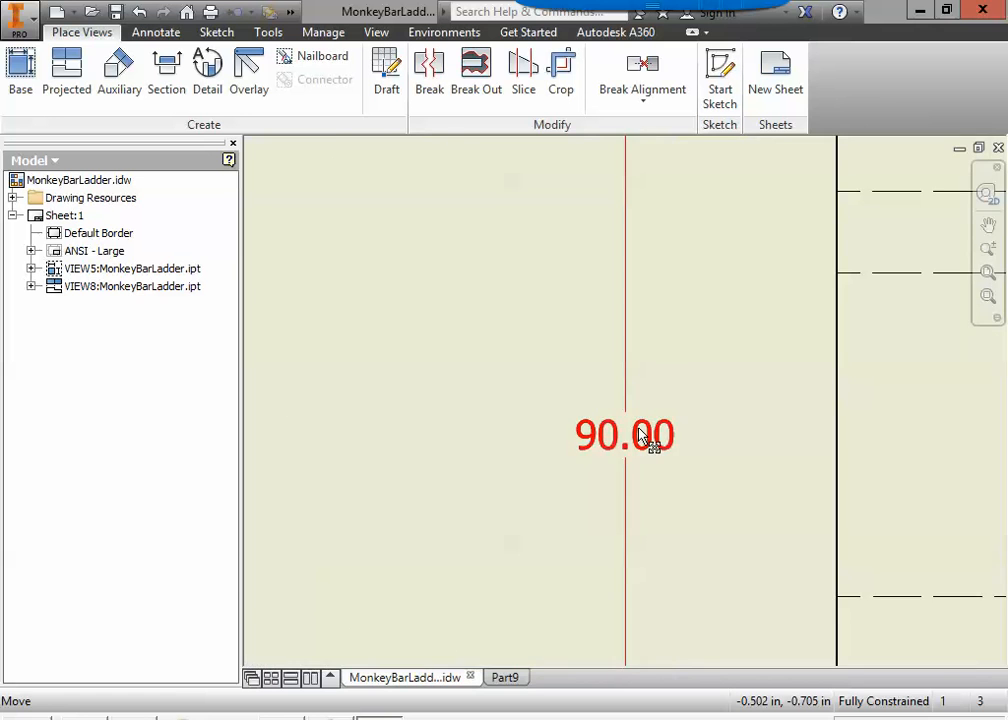
scroll(640, 432, down, 6)
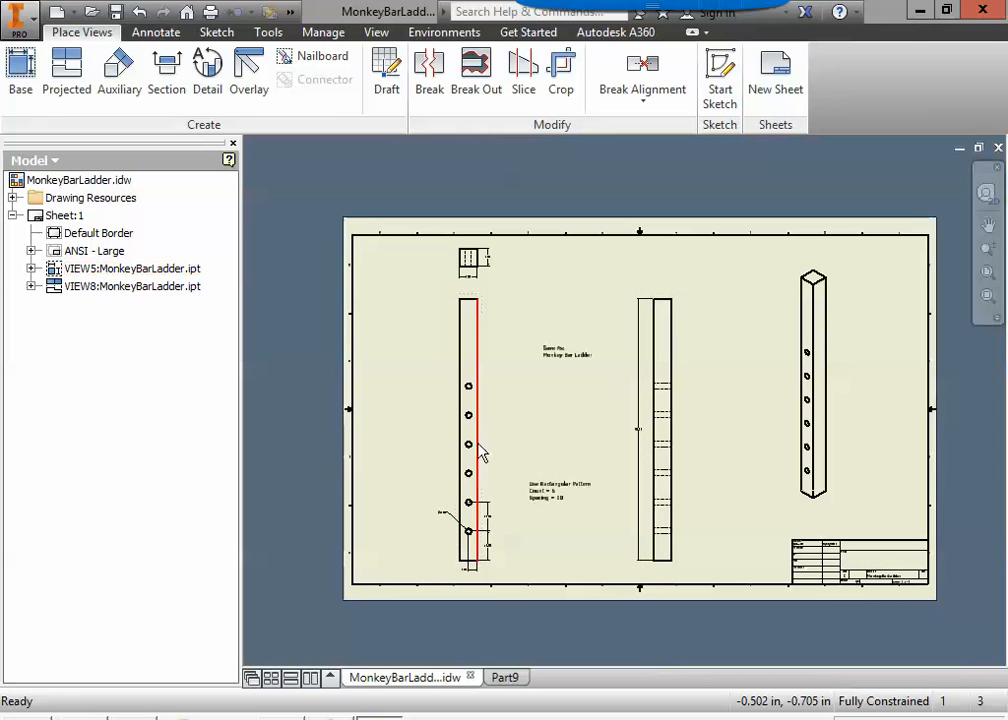
- In the new part's sketch, draw a rectangle 6 in wide and 90 in tall from the origin and finish the sketch
click(508, 680)
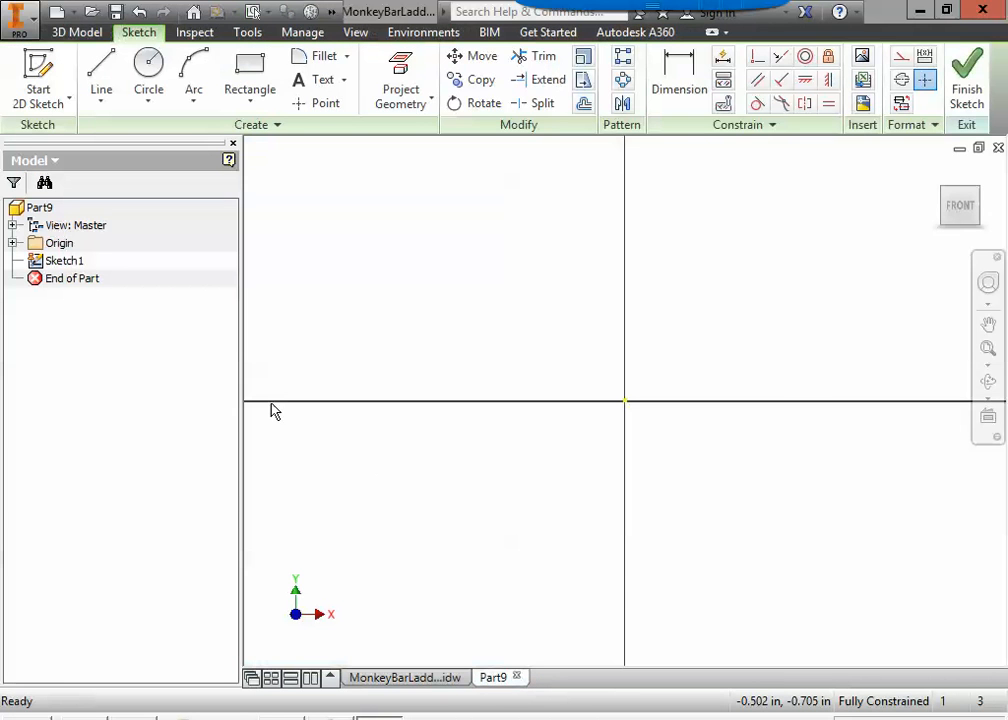
click(258, 80)
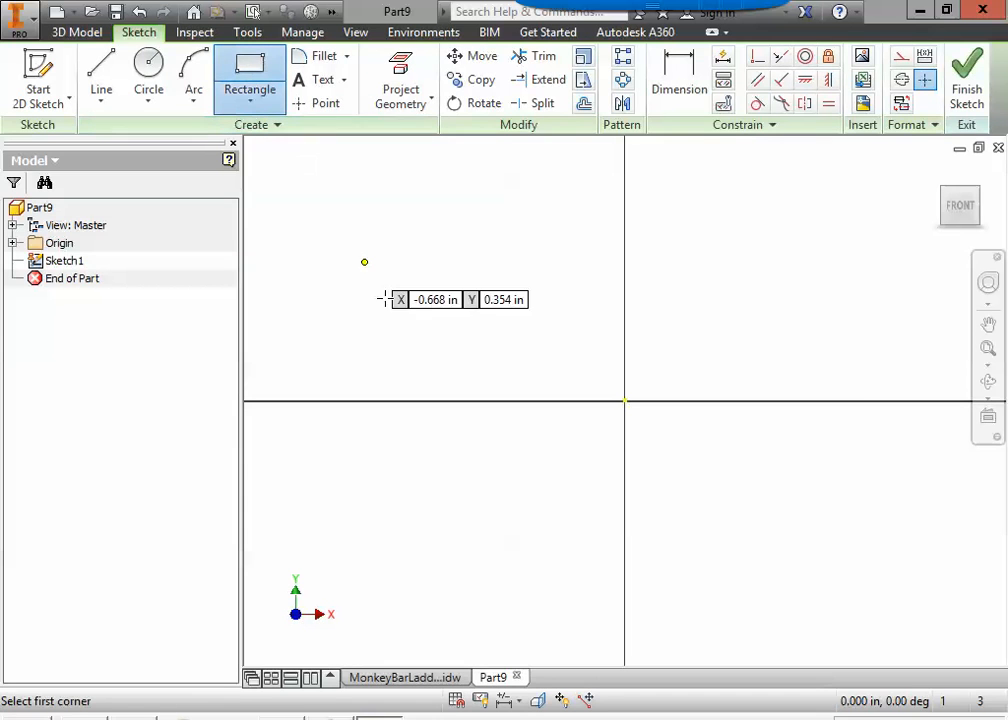
click(624, 401)
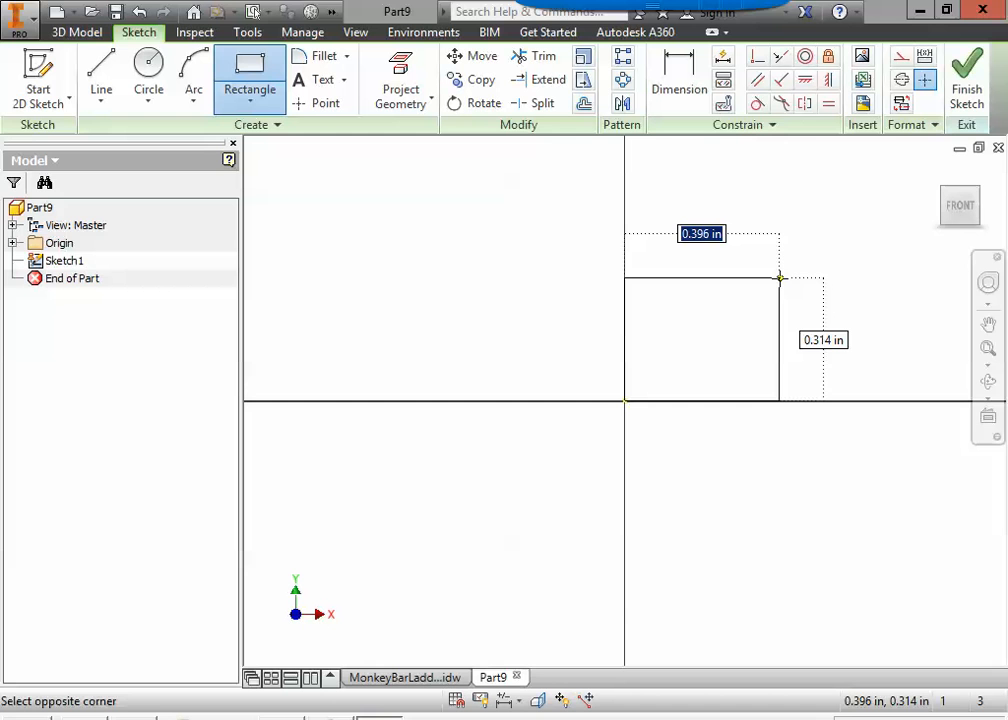
text(6)
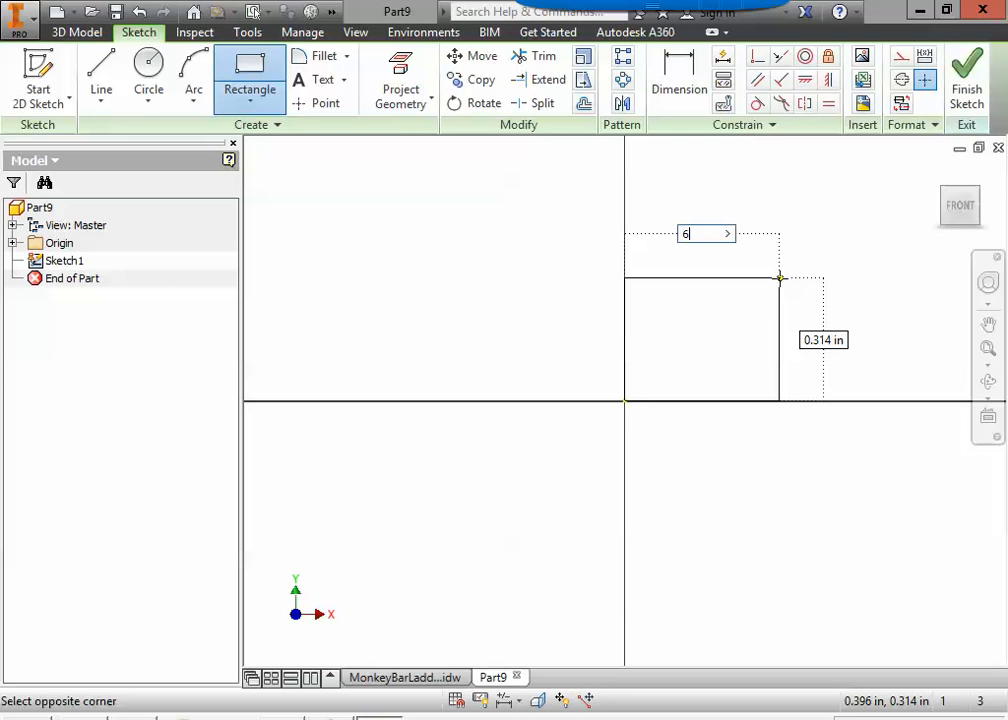
key(Tab)
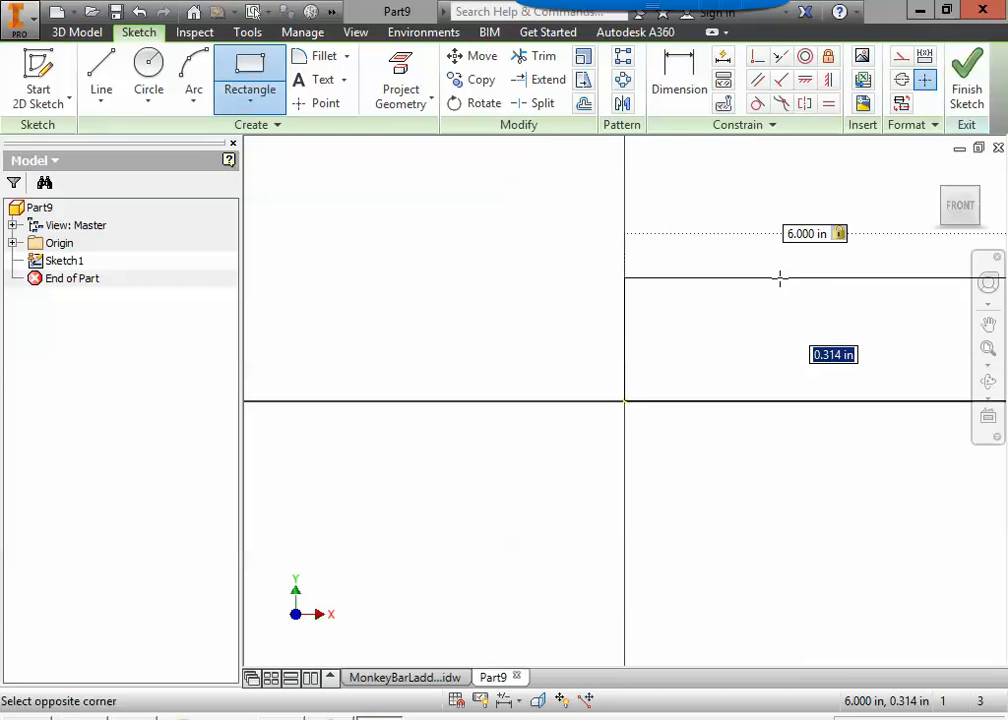
text(90)
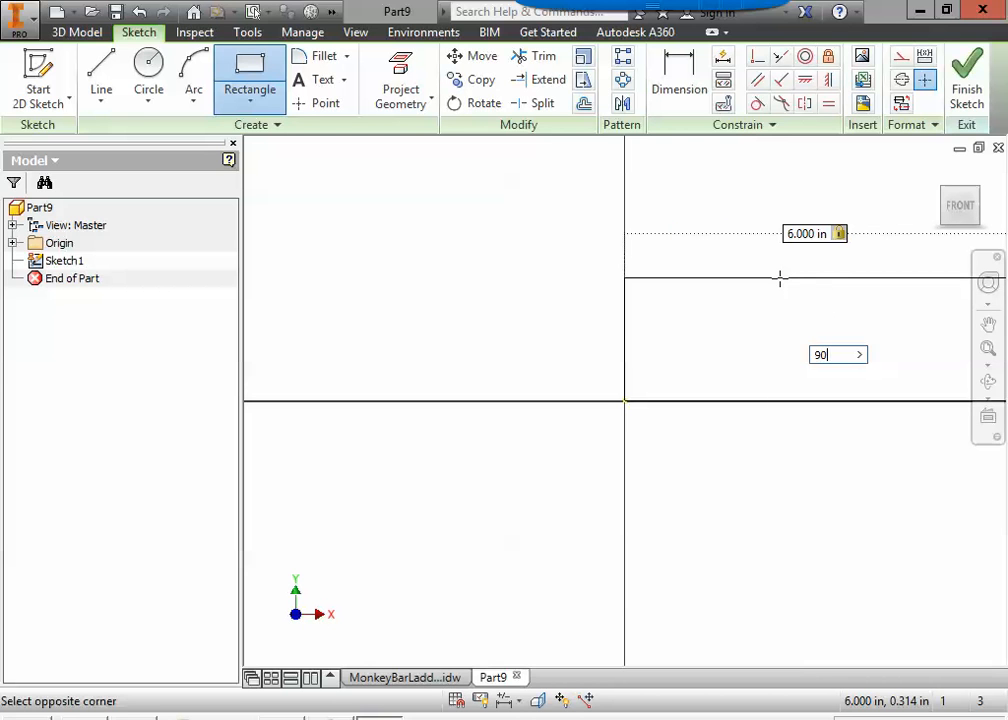
key(Return)
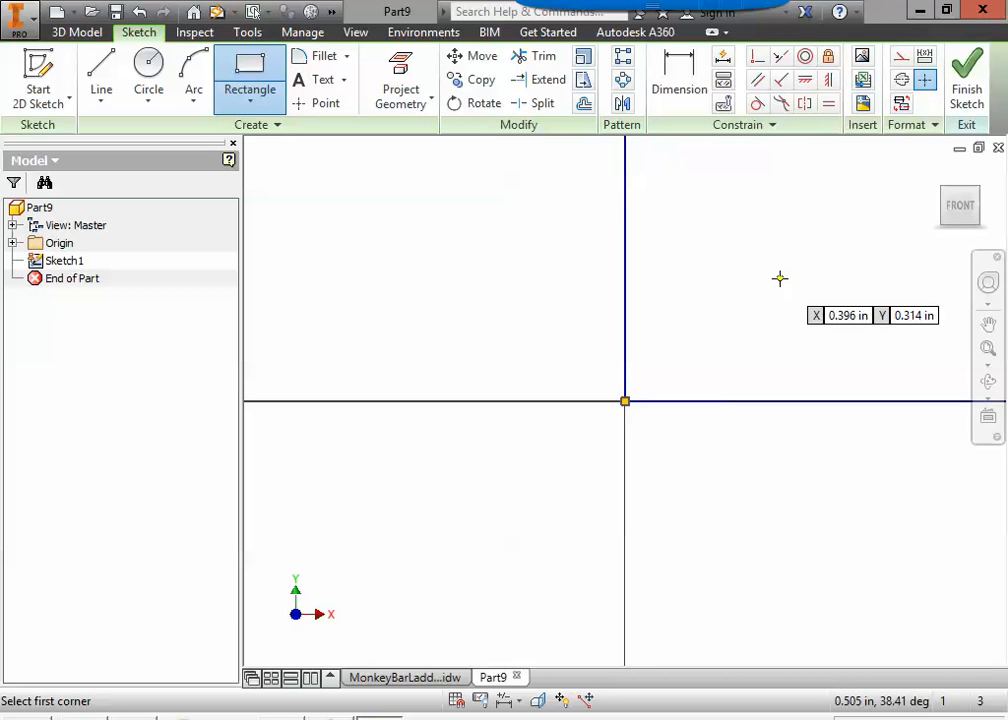
click(988, 350)
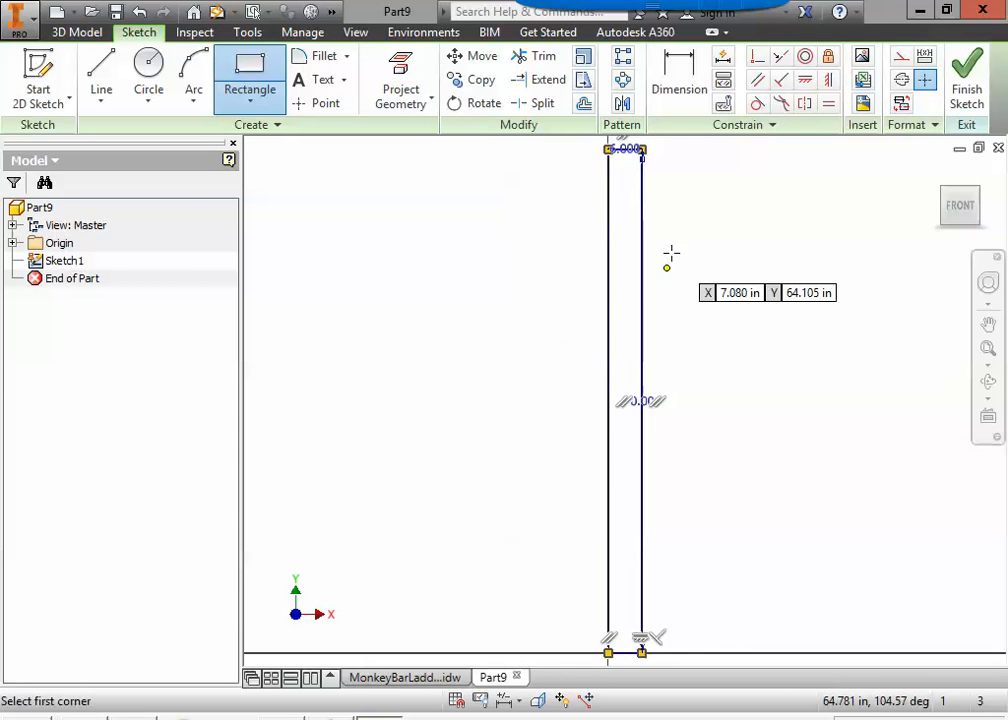
key(Escape)
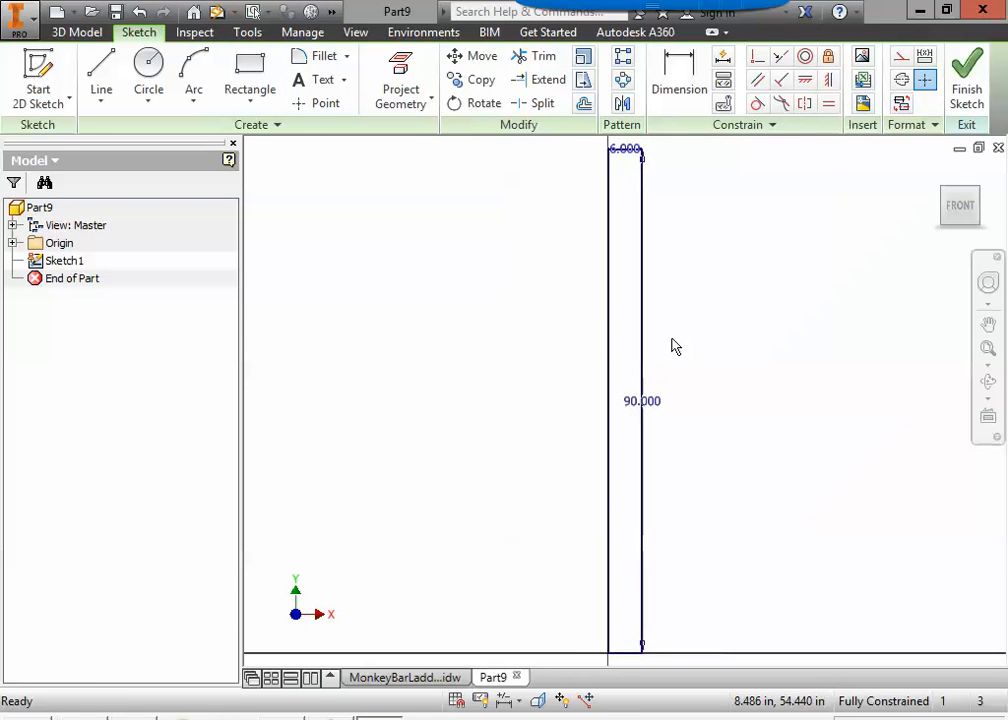
click(966, 86)
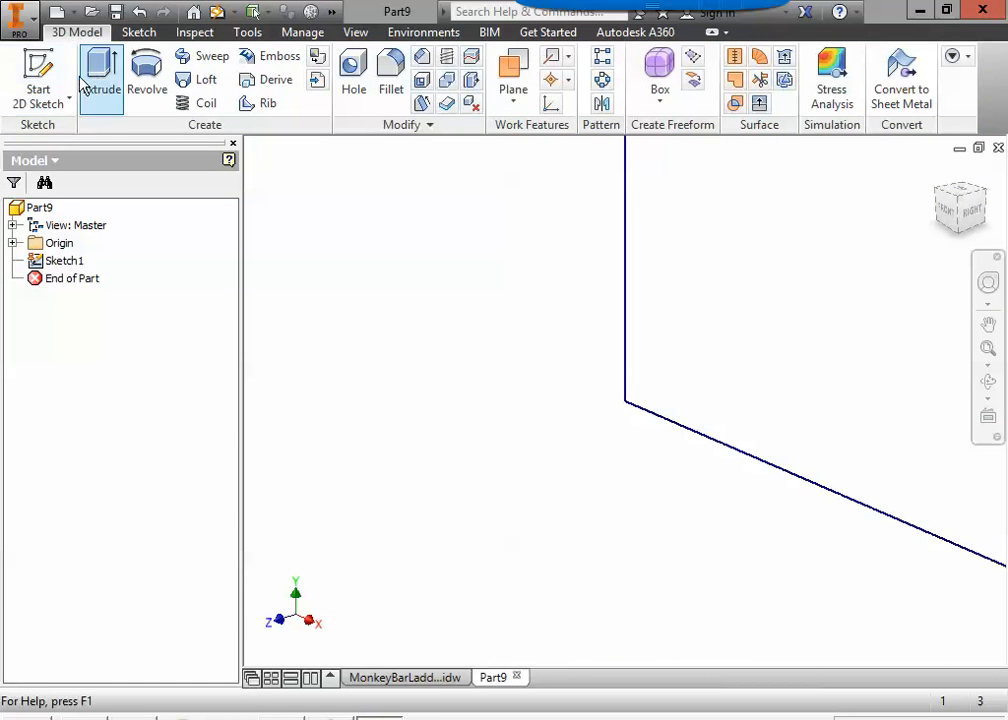
- Extrude the 6 by 90 inch rectangle 6 in to form the solid post
click(101, 76)
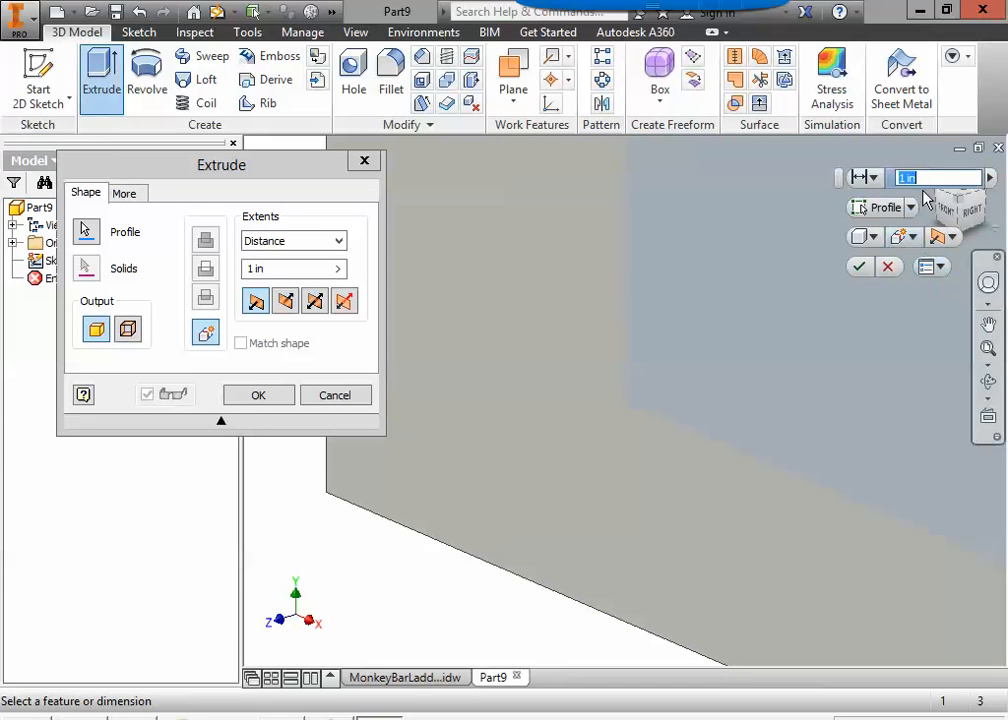
key(Escape)
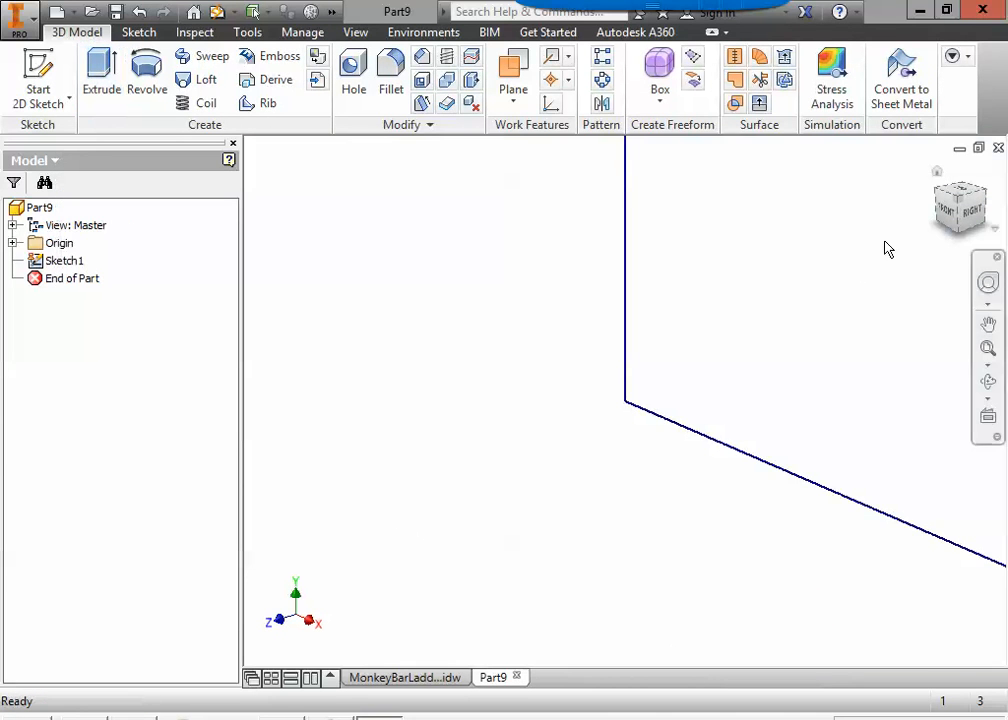
click(936, 174)
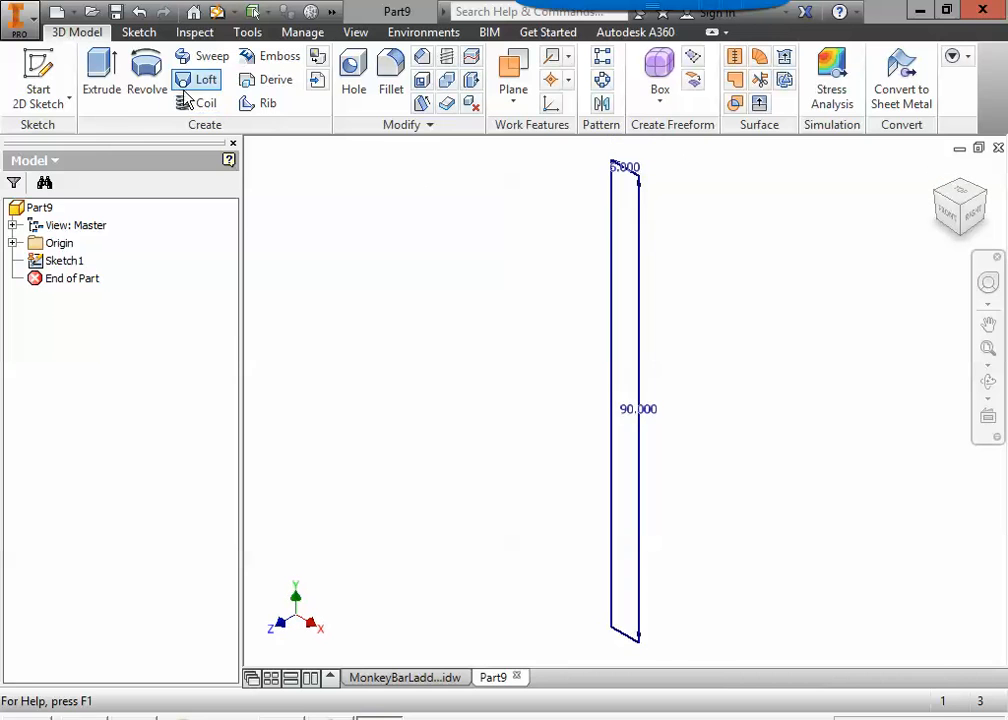
click(97, 95)
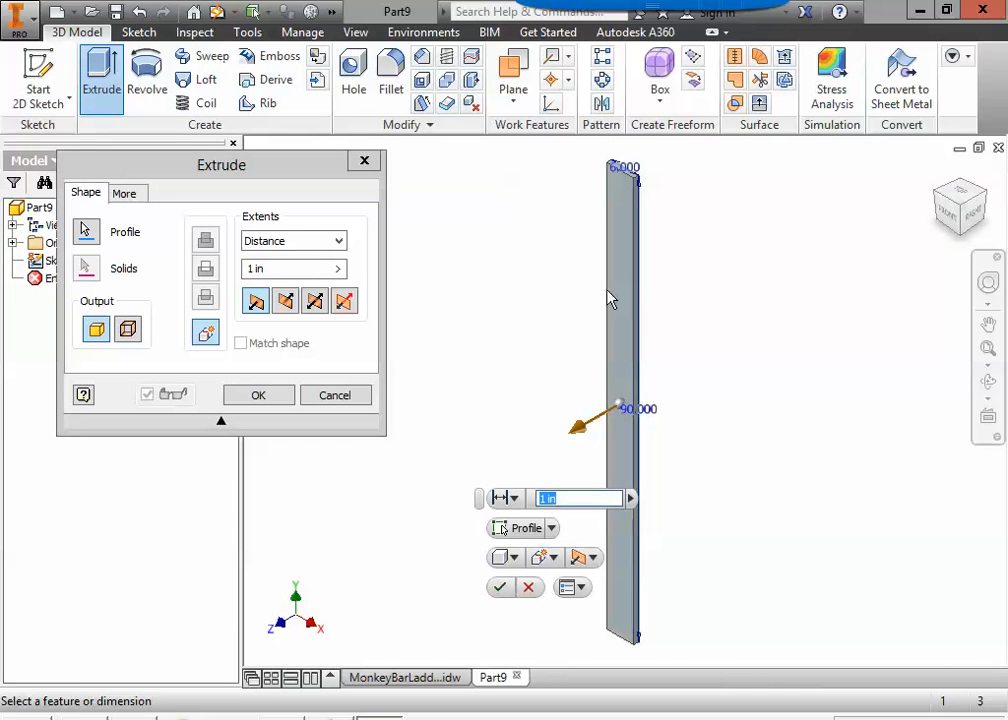
click(283, 265)
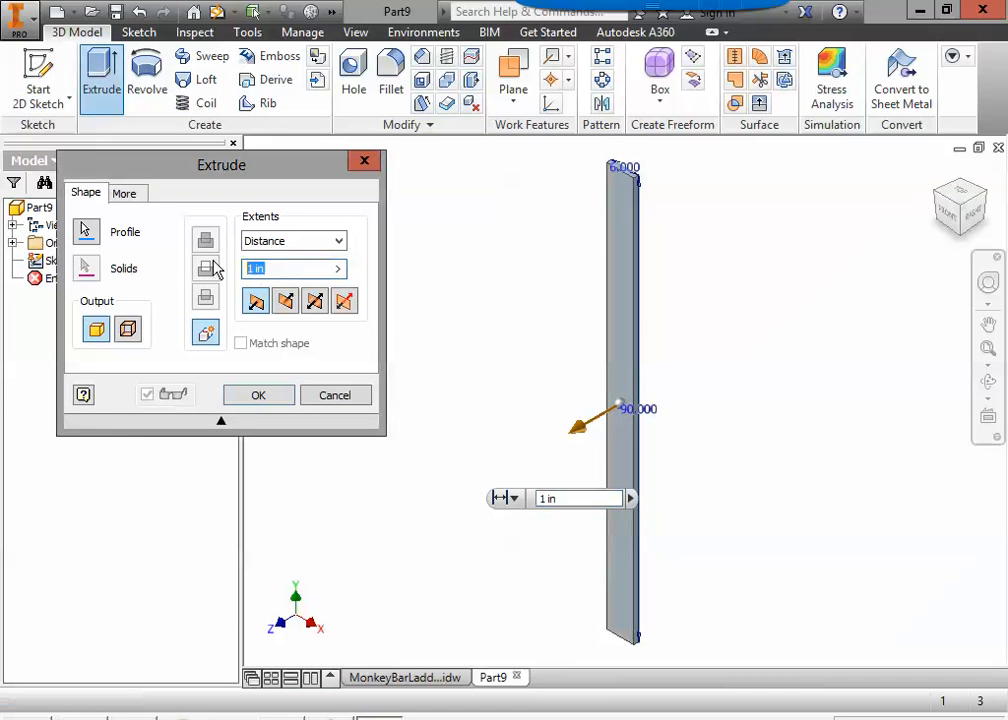
text(6)
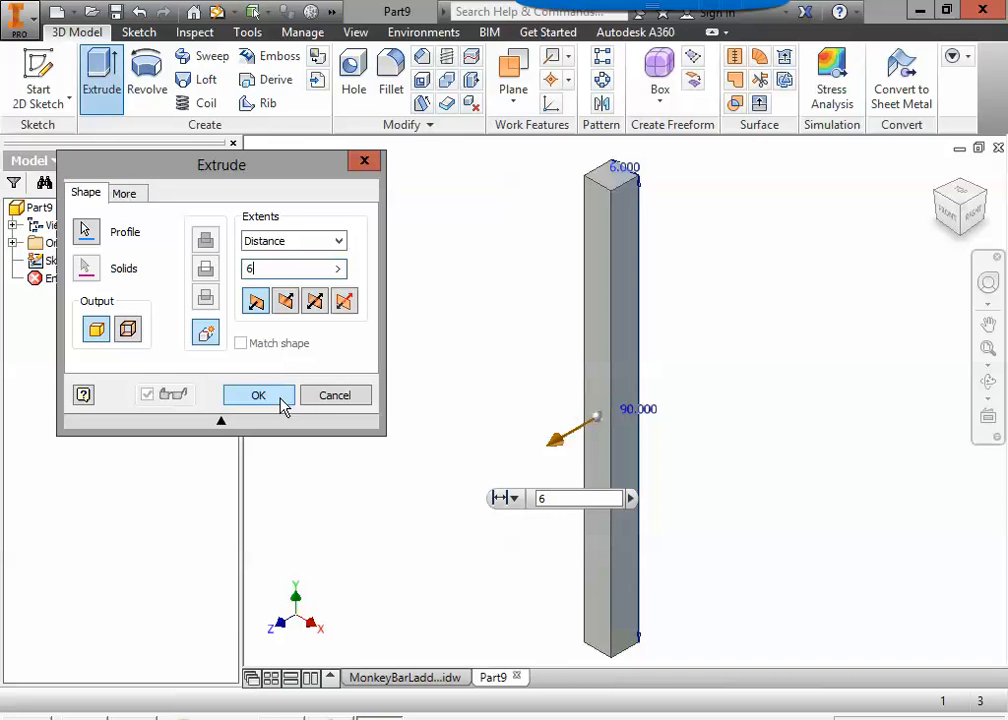
click(258, 395)
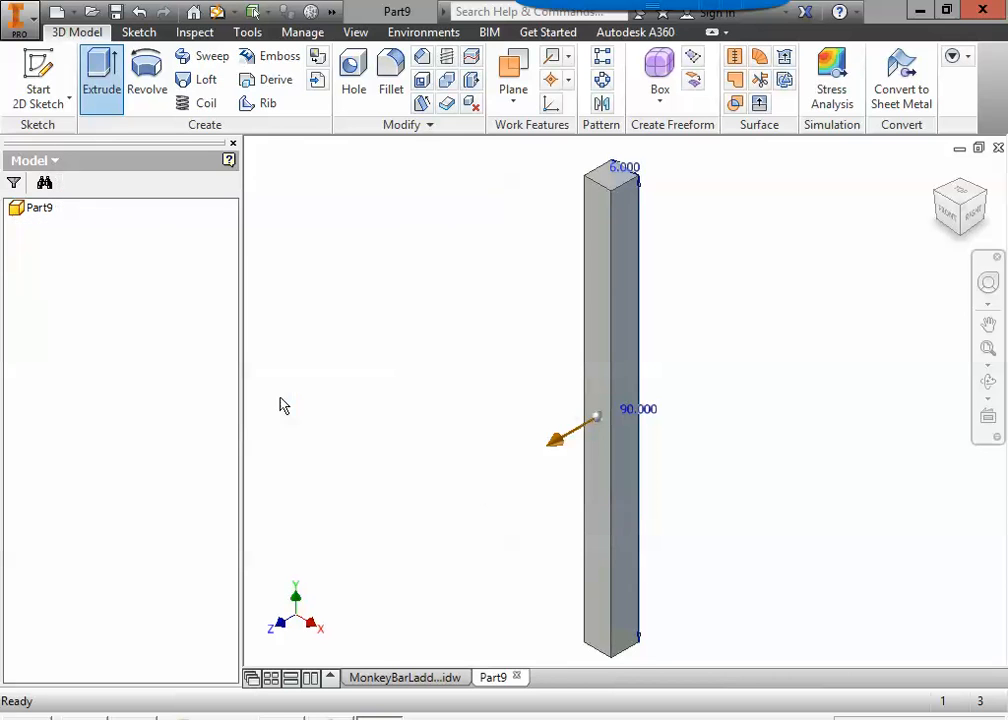
- Check the post's width and depth dimensions in the top view of the MonkeyBarLadder drawing and return to the part
click(439, 683)
scroll(483, 280, up, 6)
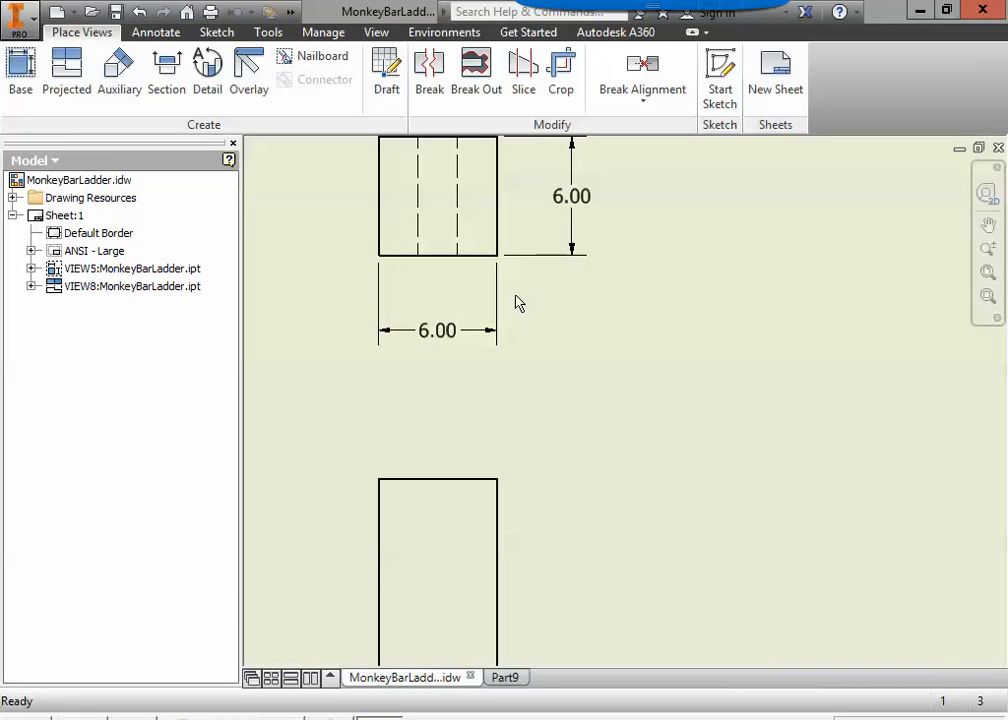
mouse_move(519, 303)
middle_down()
mouse_move(547, 387)
mouse_move(551, 371)
middle_up()
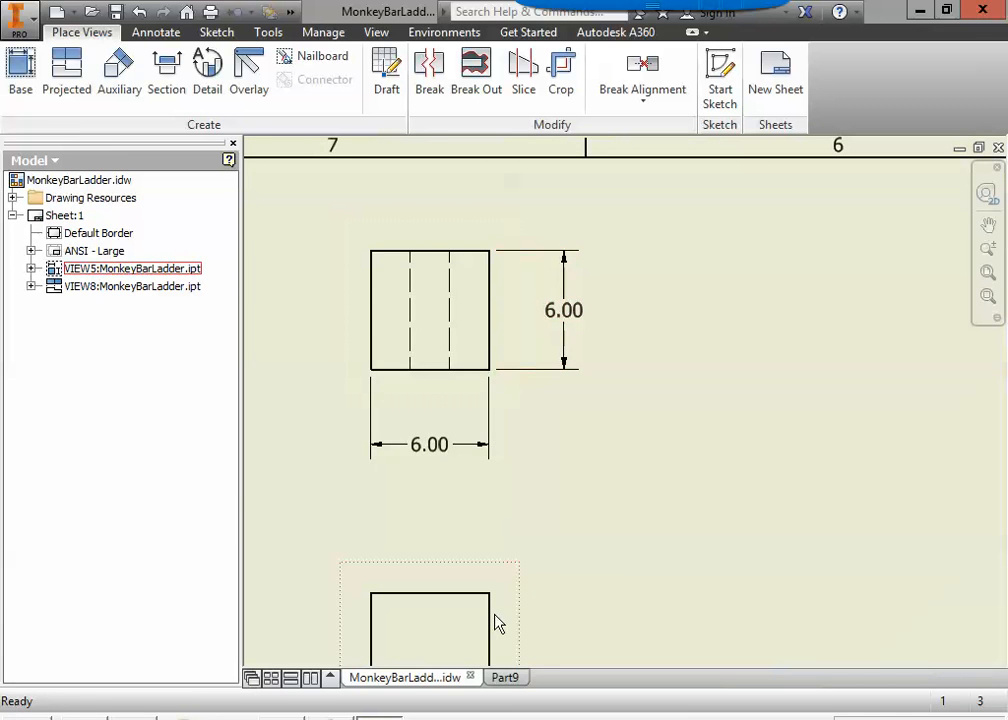
click(505, 677)
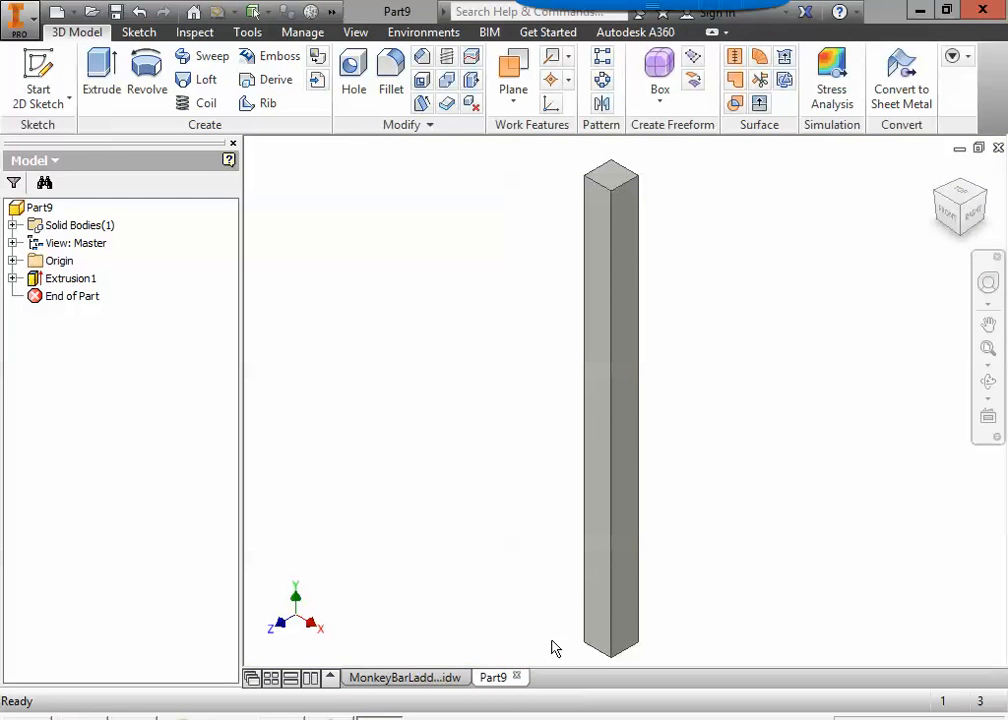
- In the MonkeyBarLadder drawing, examine the front view's column of holes and the lowest hole's diameter callout
click(427, 685)
mouse_move(536, 510)
middle_down()
mouse_move(550, 370)
mouse_move(537, 495)
mouse_move(528, 333)
middle_up()
scroll(550, 393, up, 4)
scroll(550, 393, up, 5)
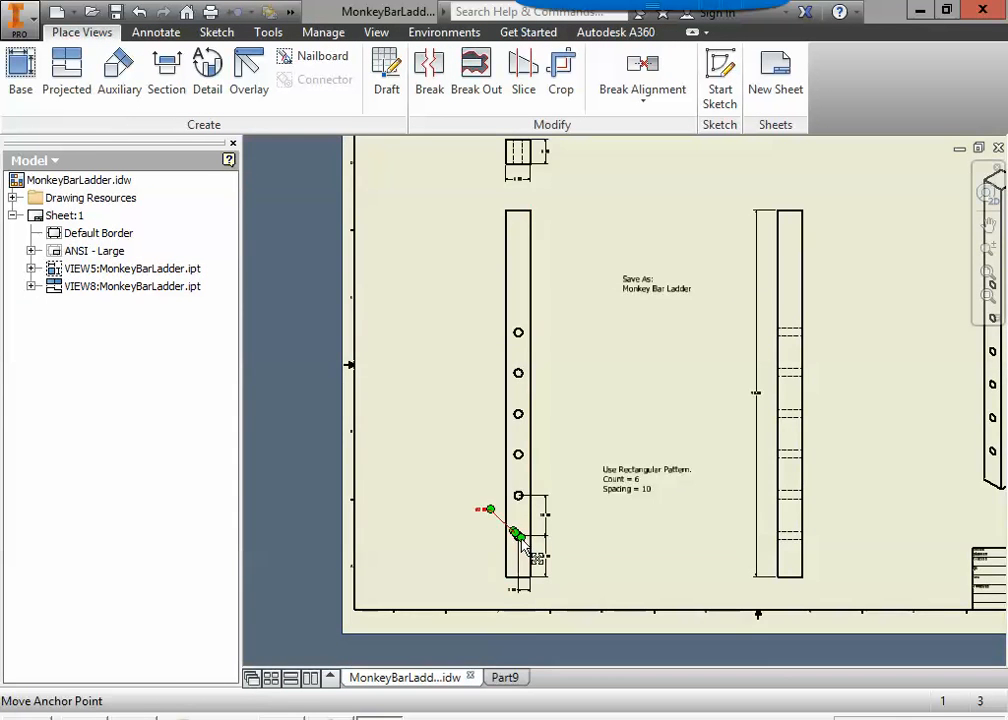
scroll(521, 538, down, 6)
middle_drag(520, 512, 513, 451)
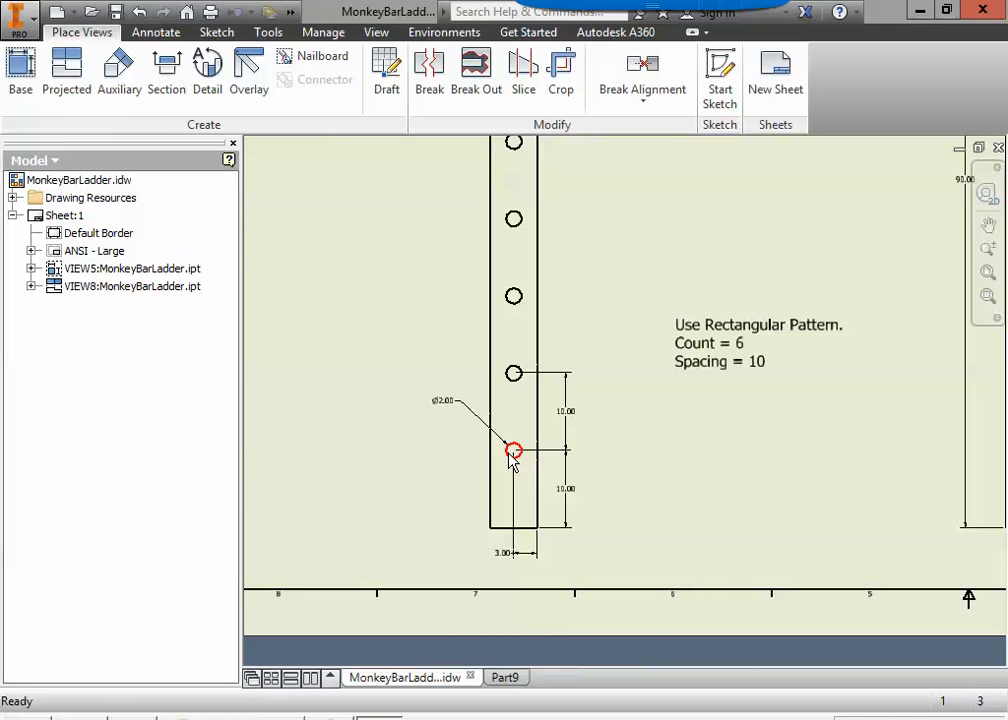
click(511, 449)
scroll(513, 452, down, 3)
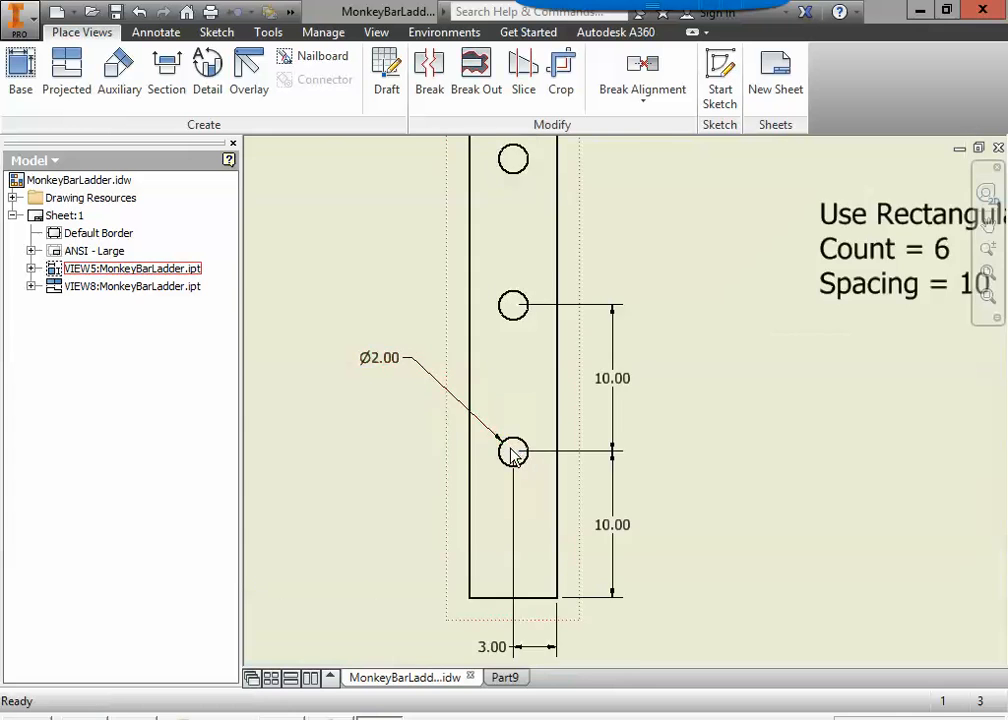
scroll(511, 454, down, 2)
scroll(514, 459, up, 5)
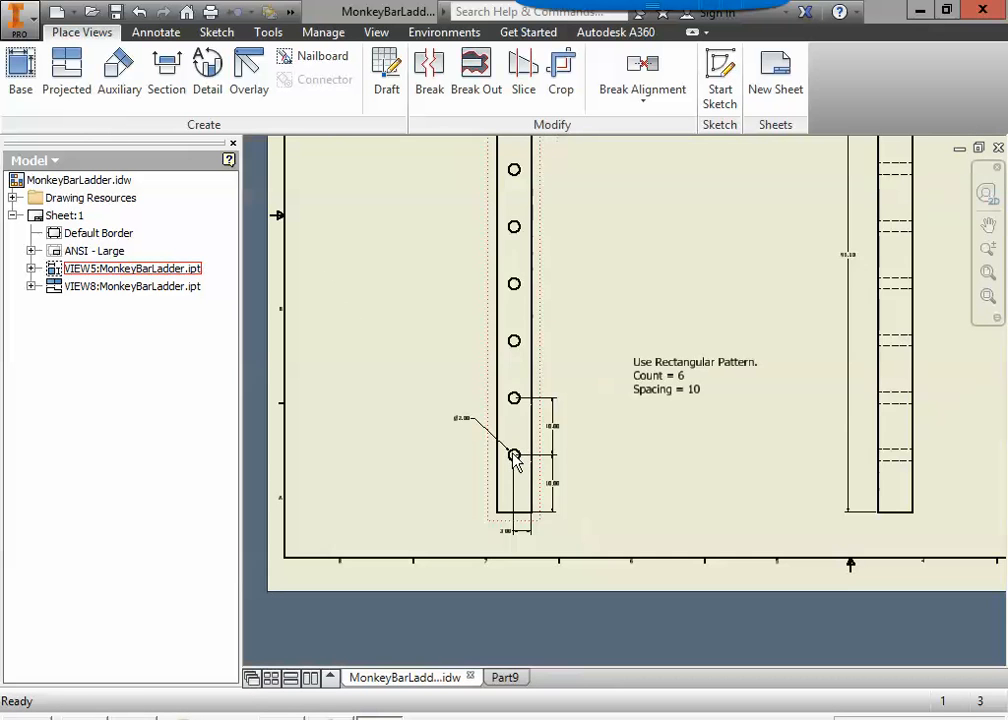
- Examine the hole spacing, the rectangular pattern note, and the lowest hole's distances from the side and bottom edges
middle_drag(515, 457, 523, 517)
scroll(523, 517, down, 1)
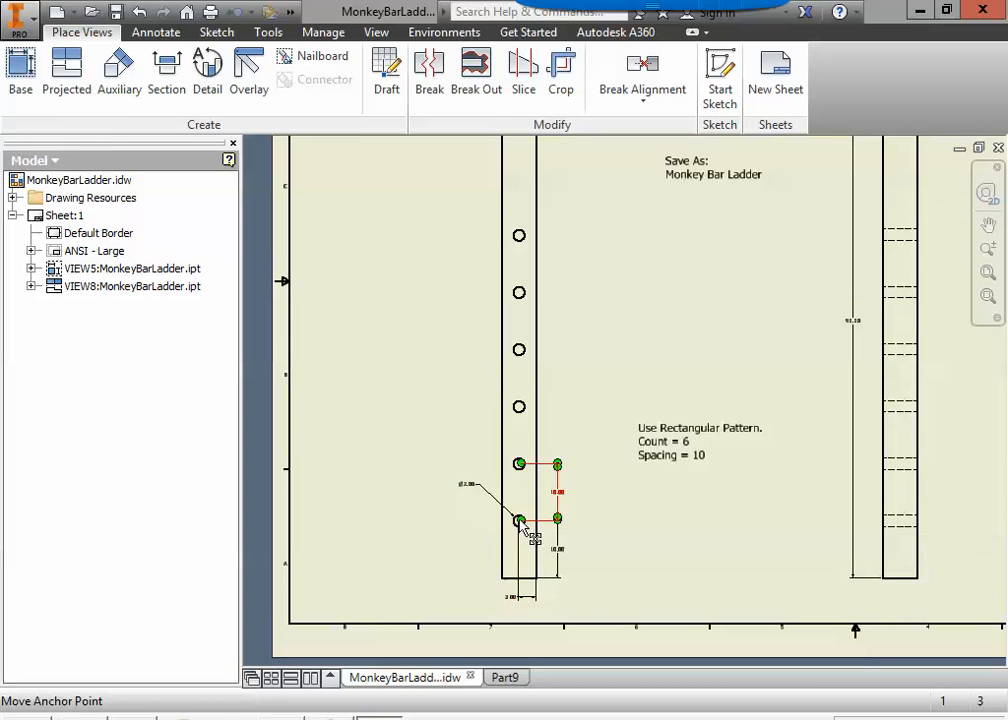
middle_drag(588, 507, 566, 513)
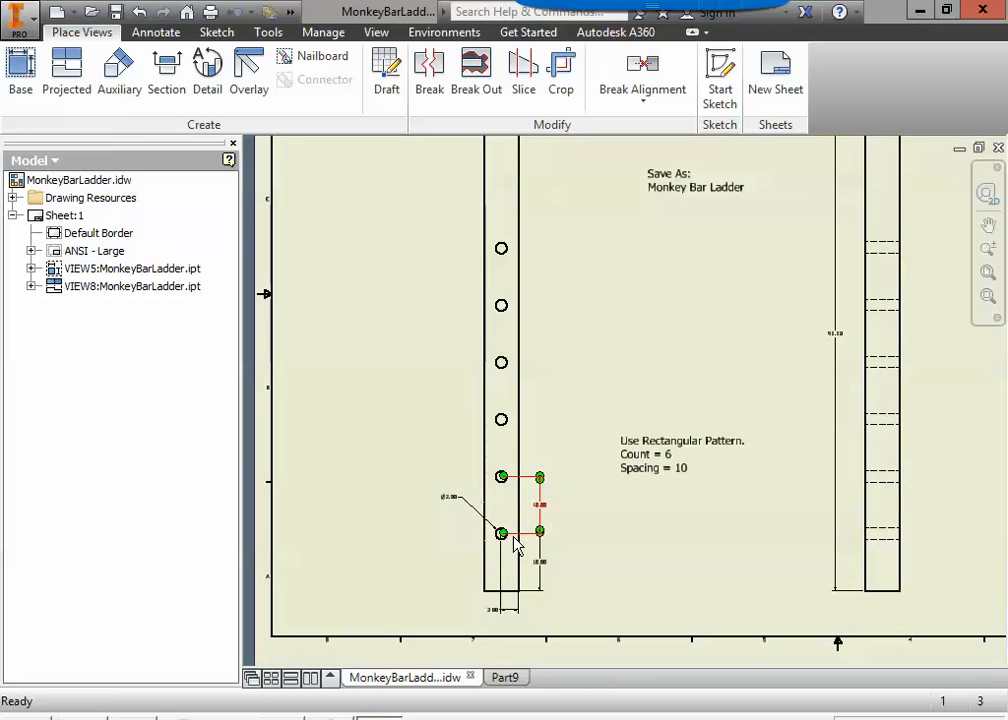
middle_drag(506, 547, 504, 387)
scroll(506, 468, up, 1)
scroll(508, 478, up, 3)
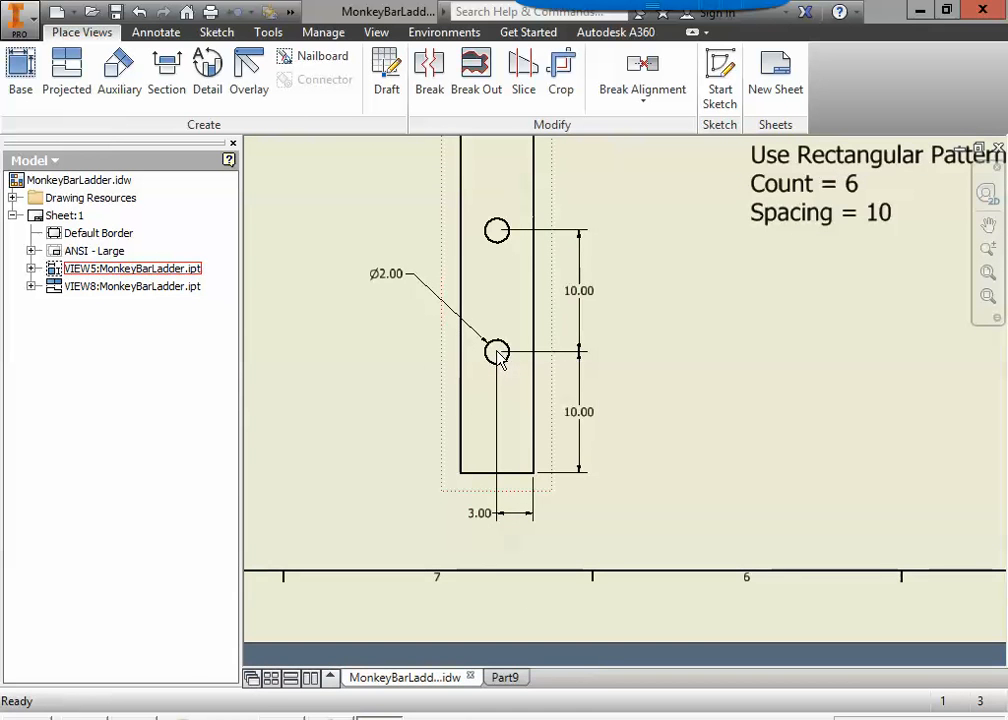
click(535, 514)
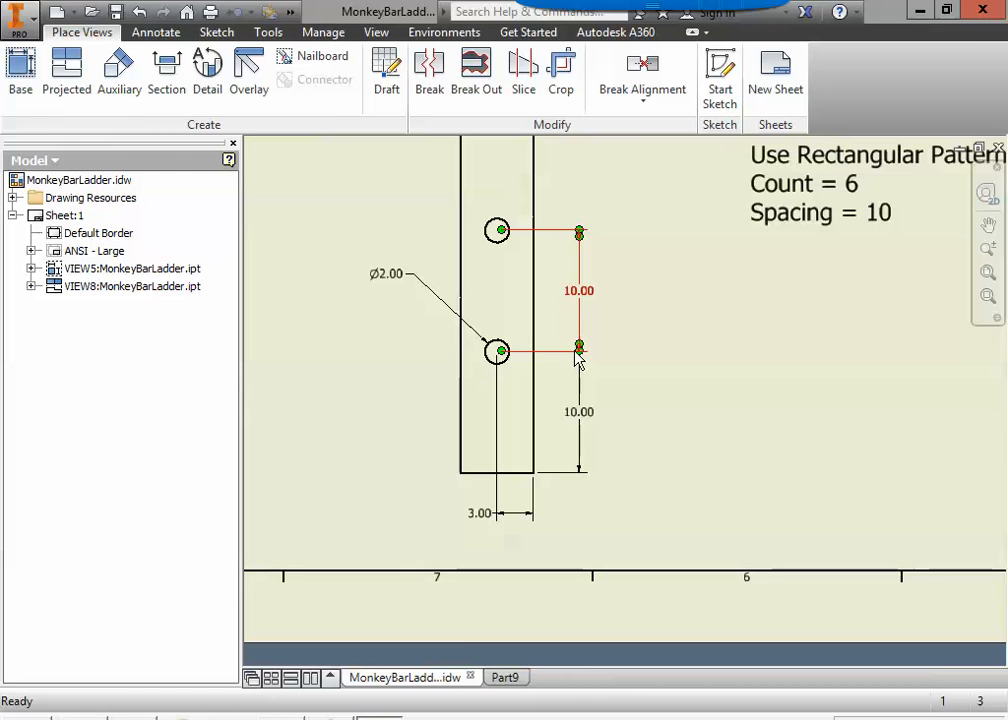
- In the part, start a sketch on the post's front face and place a point about 3.2 in from its right edge and 17.6 in above its base
click(503, 678)
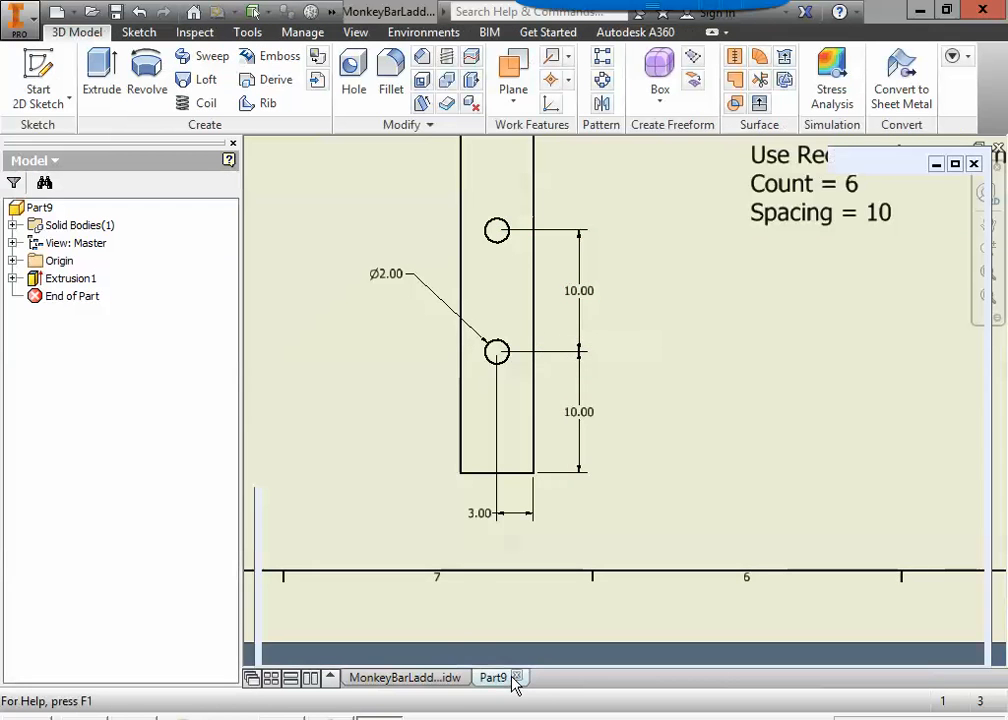
click(46, 74)
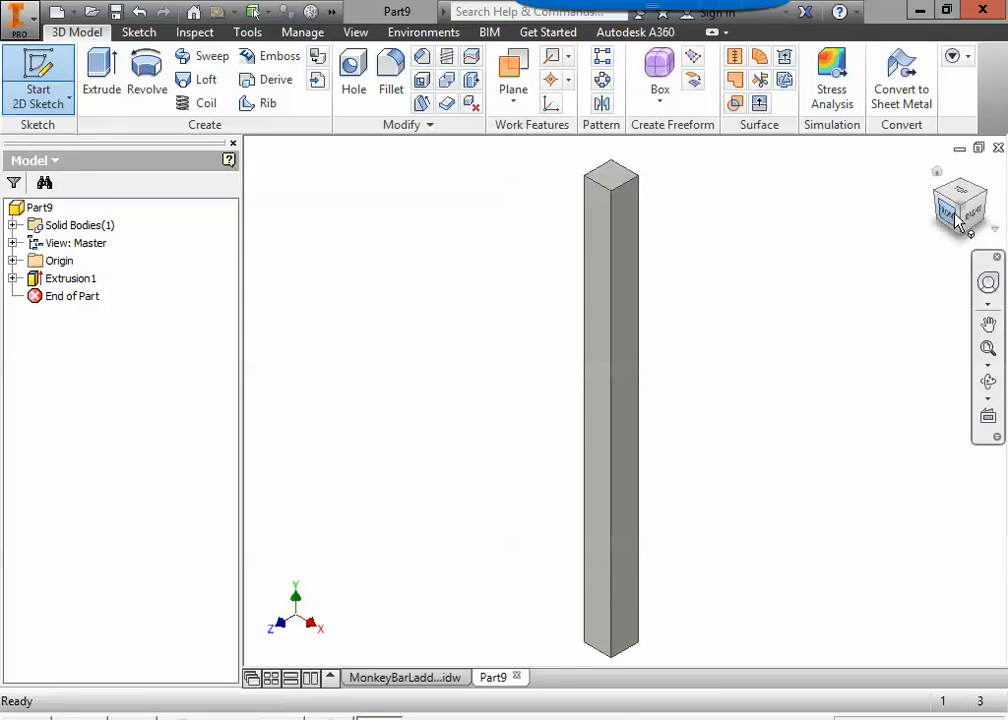
click(600, 600)
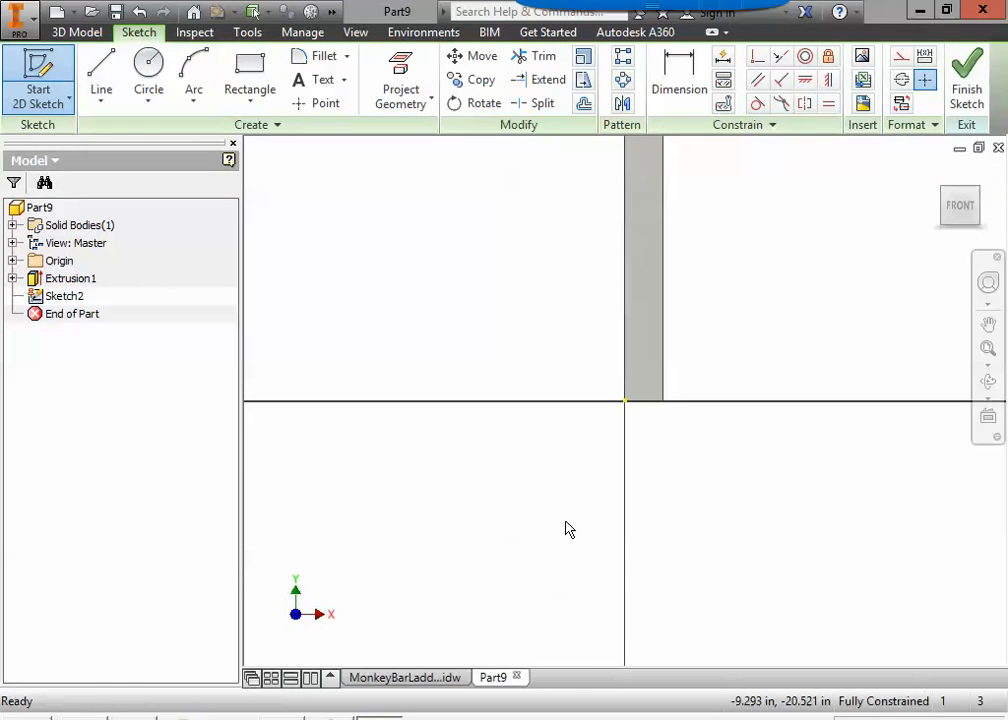
middle_drag(743, 303, 630, 470)
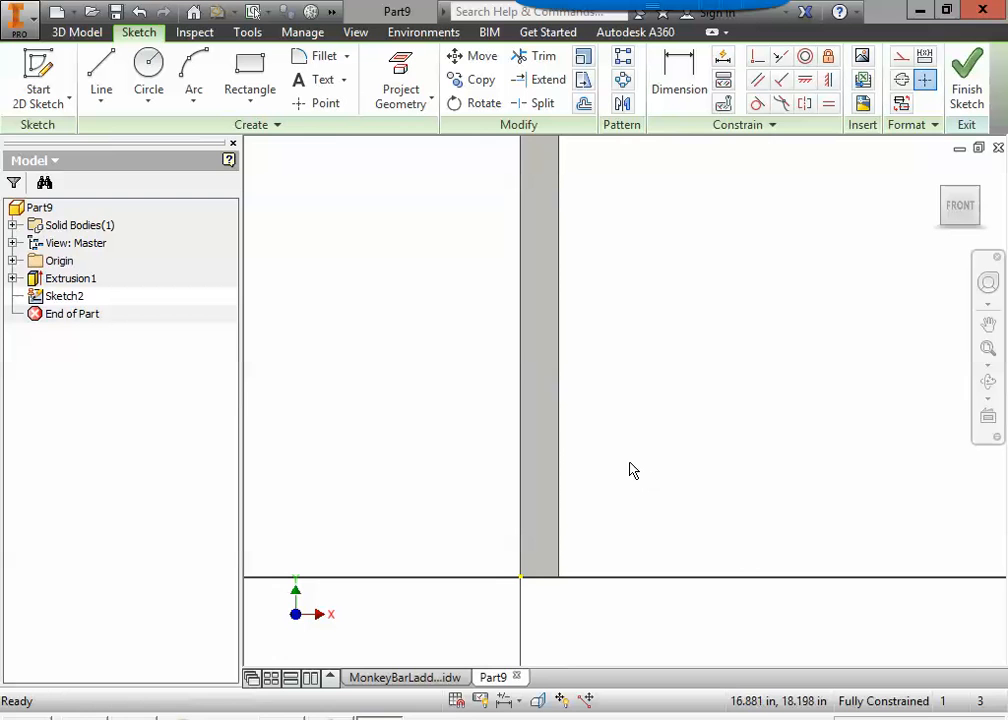
click(322, 104)
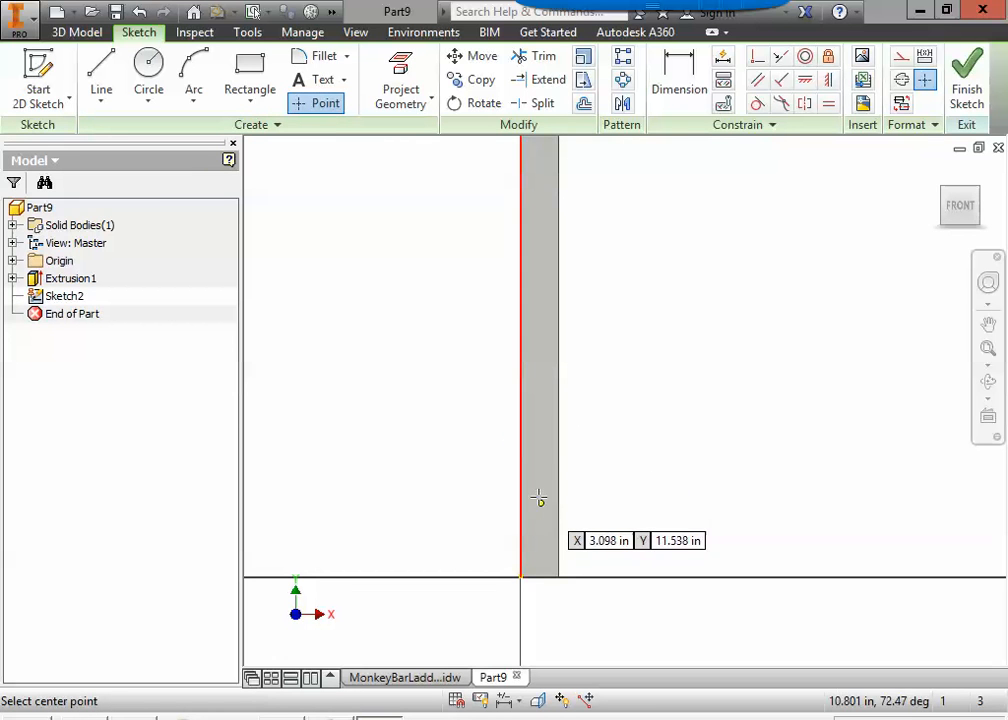
click(538, 464)
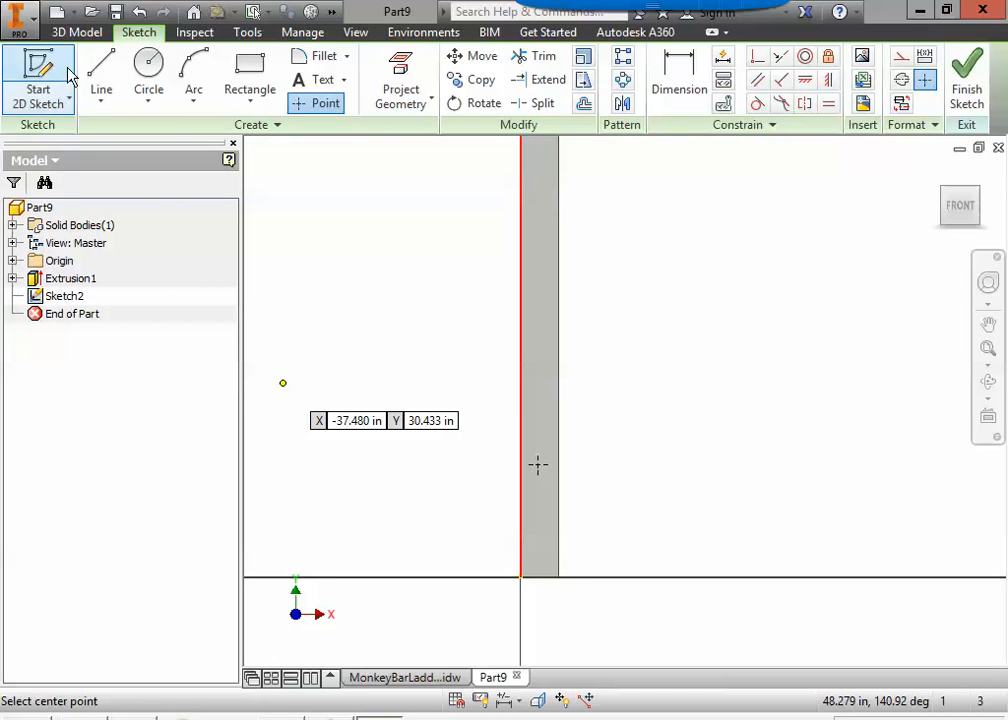
- Dimension the sketch point 3 in from the post's right edge
click(679, 85)
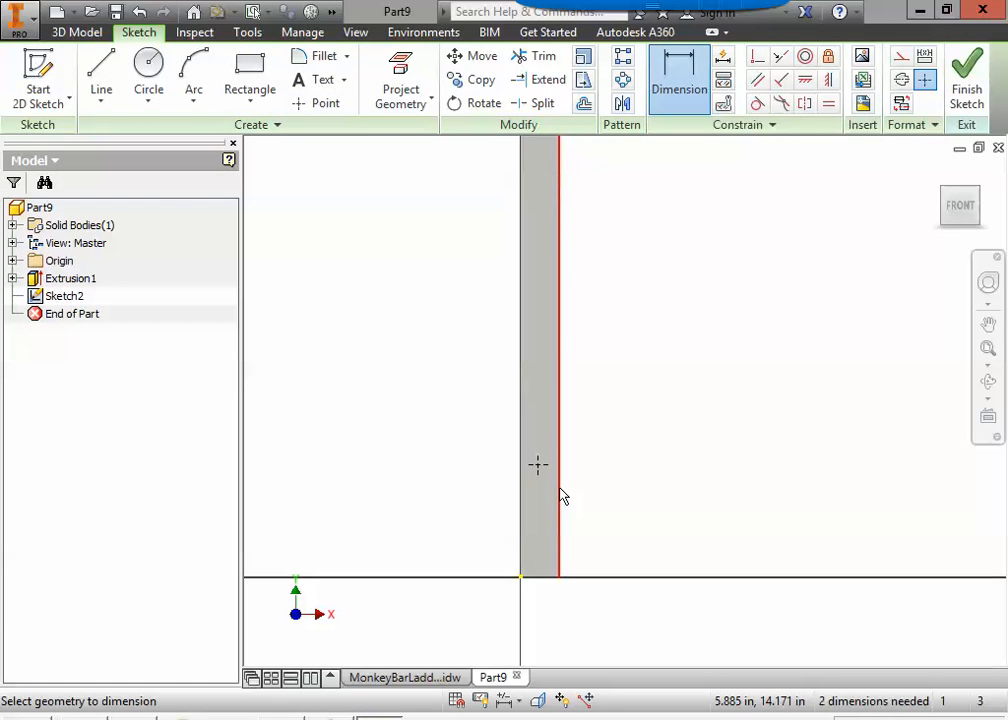
click(559, 490)
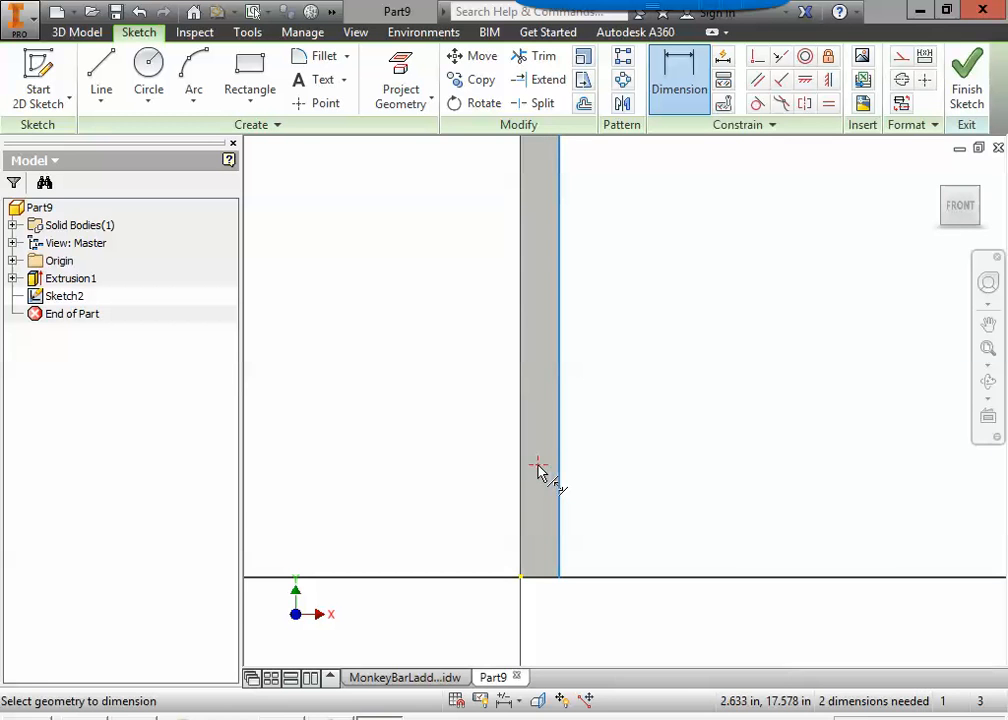
click(538, 467)
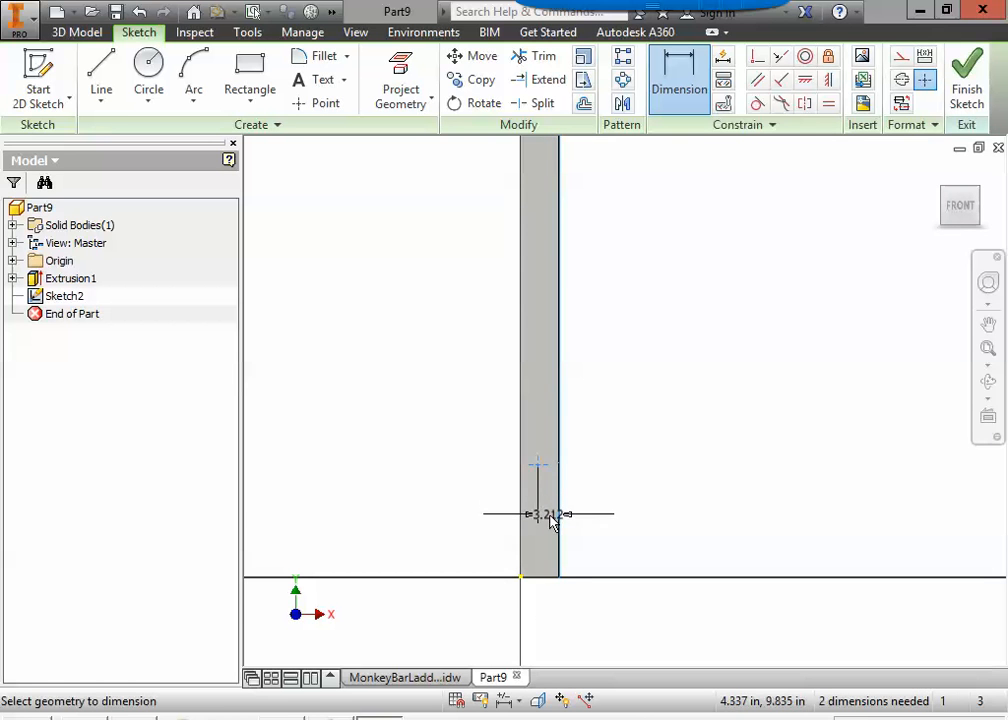
click(553, 622)
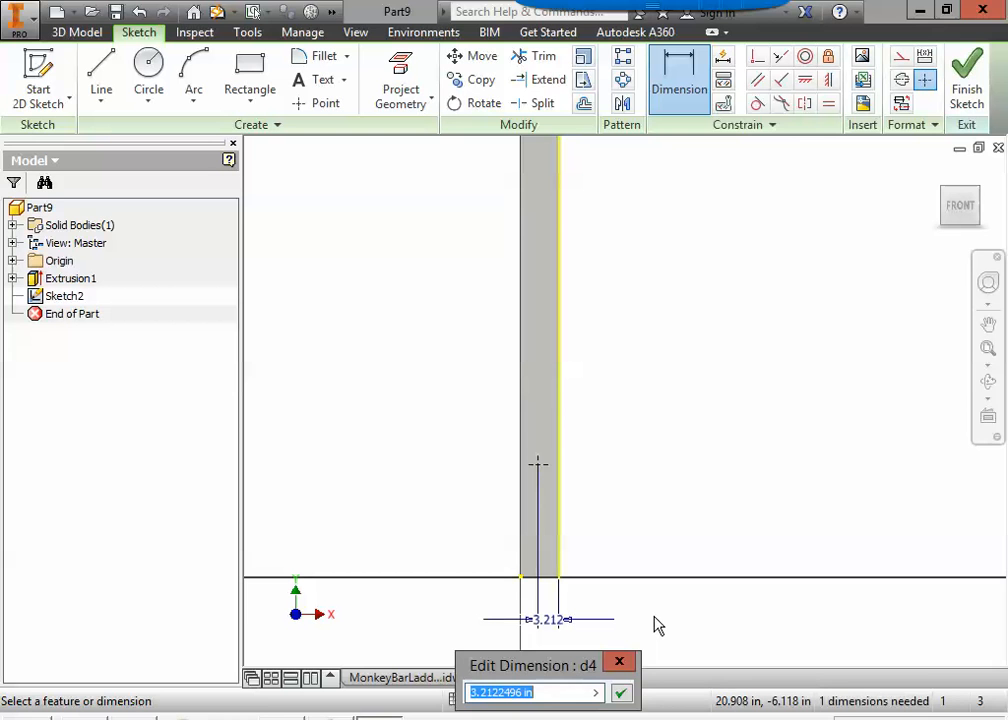
text(3)
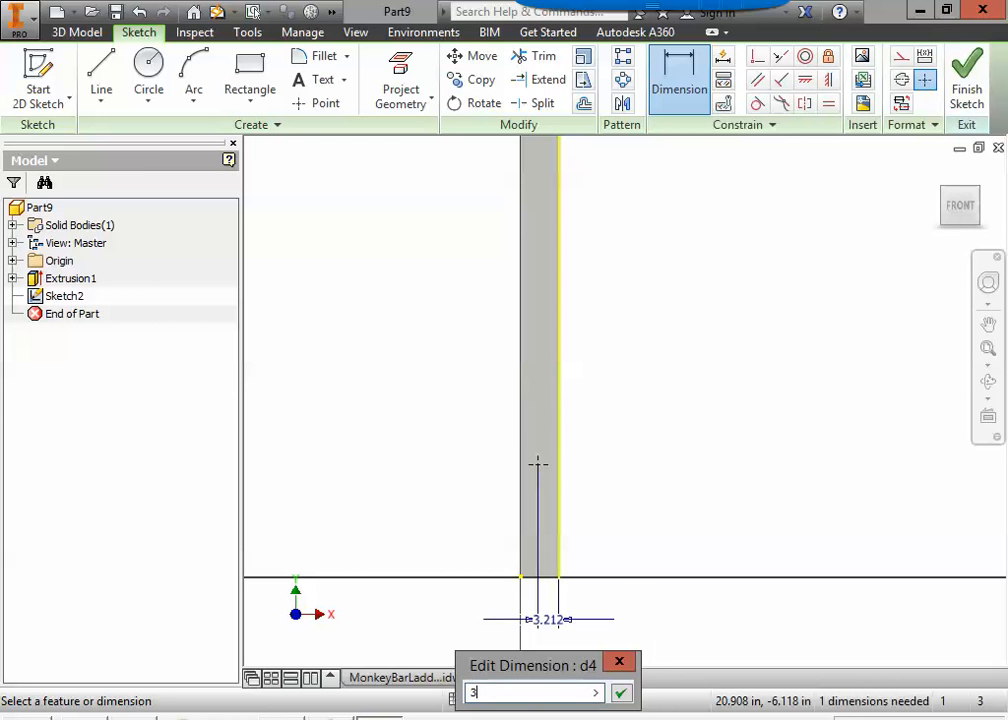
key(Return)
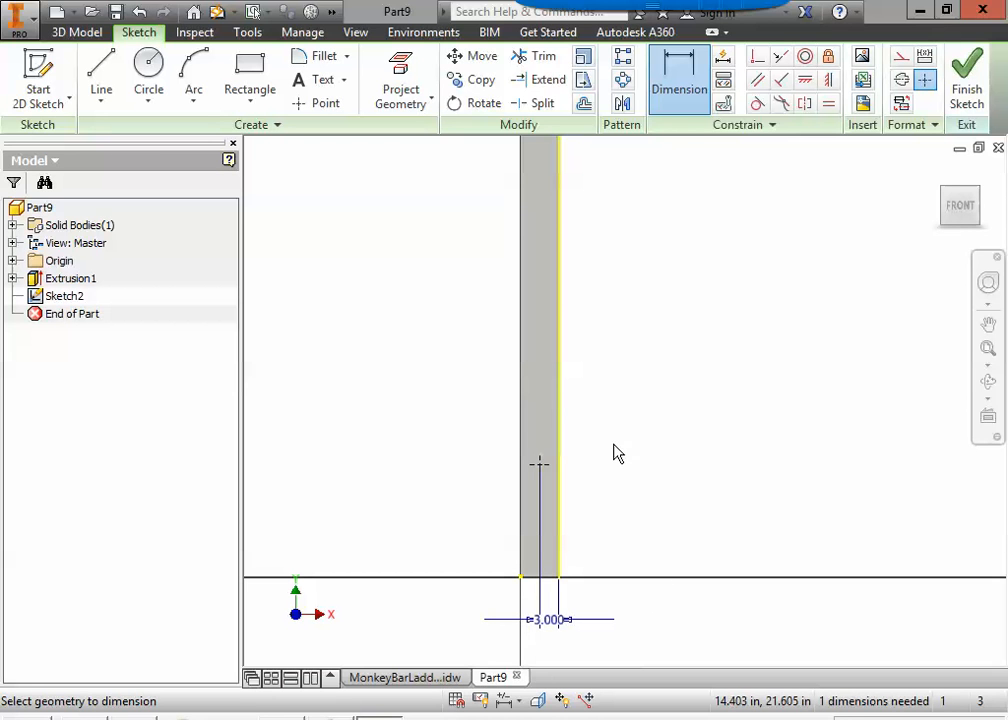
- Dimension the sketch point 10 in above the post's bottom edge
click(536, 579)
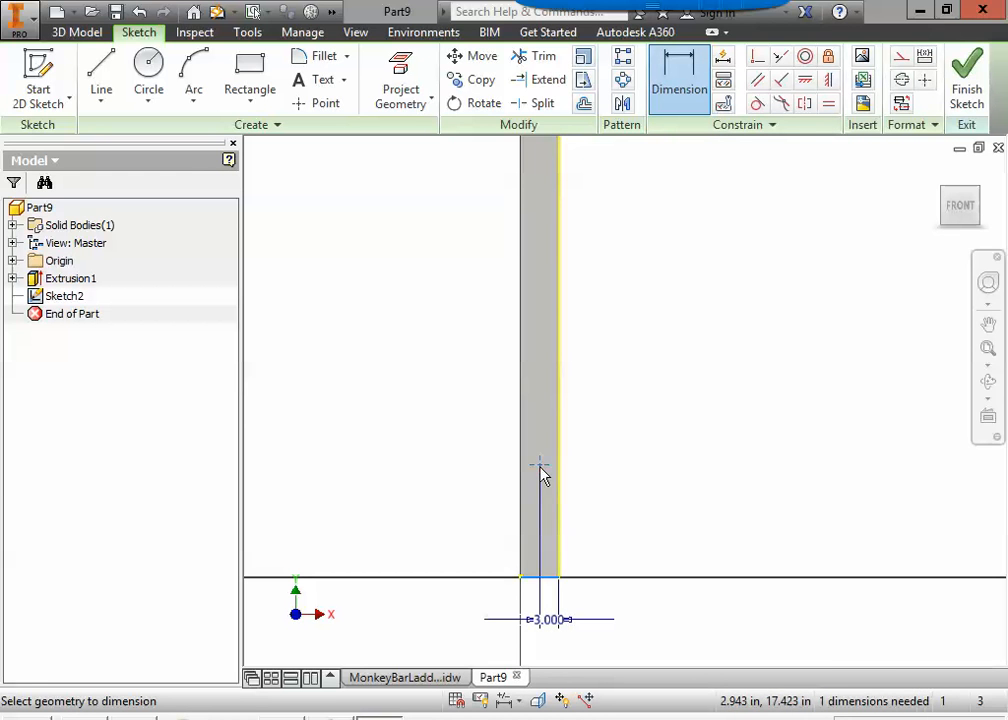
click(540, 466)
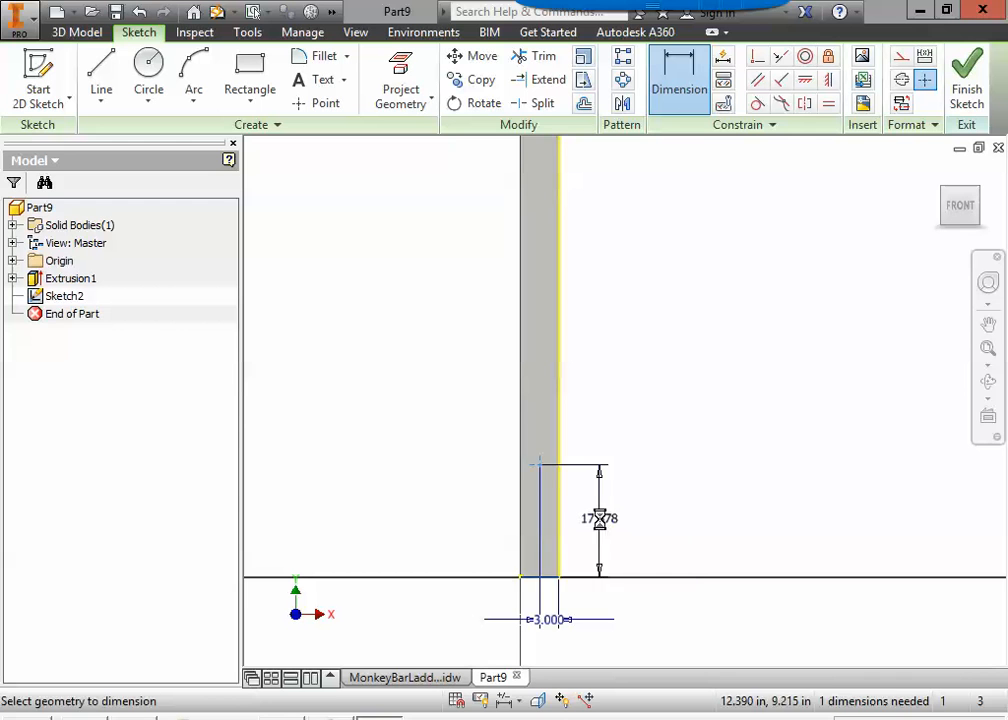
click(599, 518)
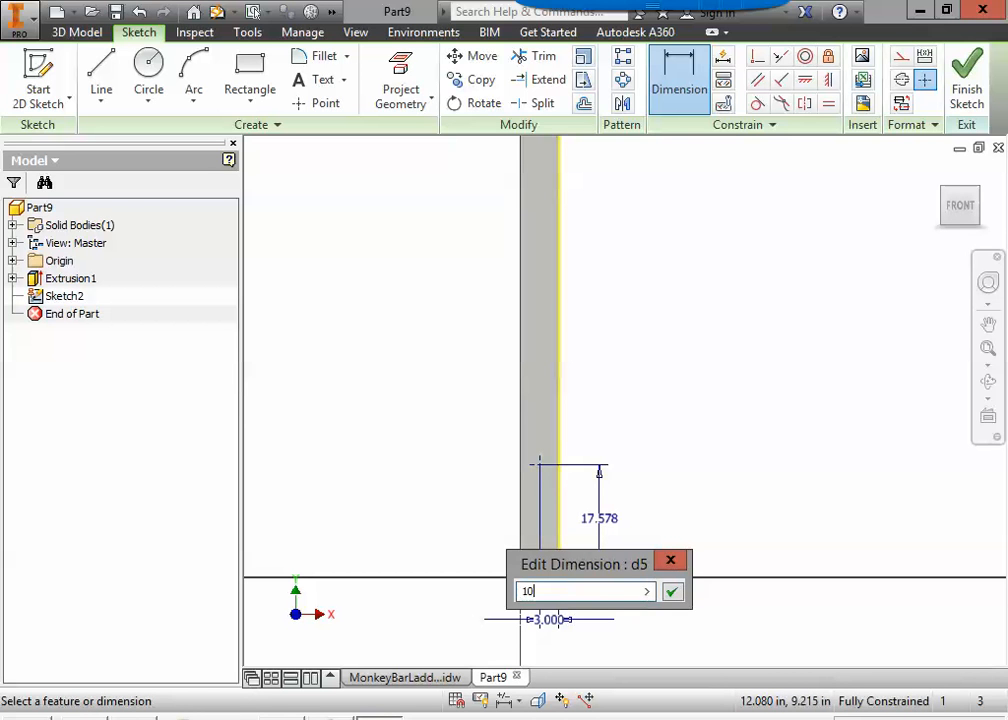
key(Return)
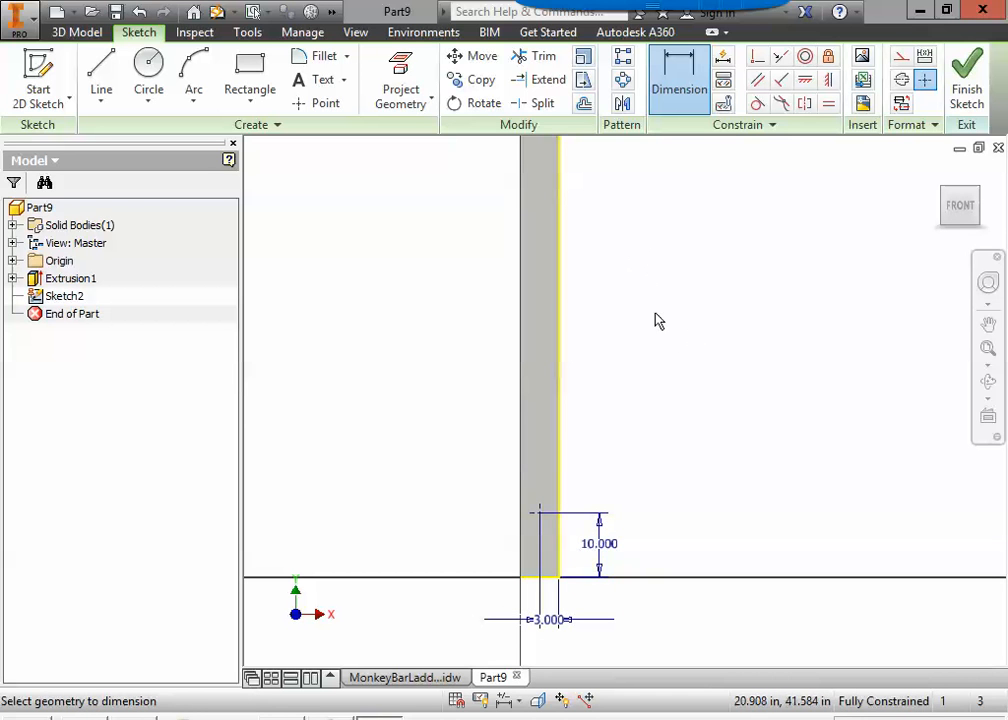
middle_drag(657, 319, 619, 412)
middle_drag(619, 477, 607, 412)
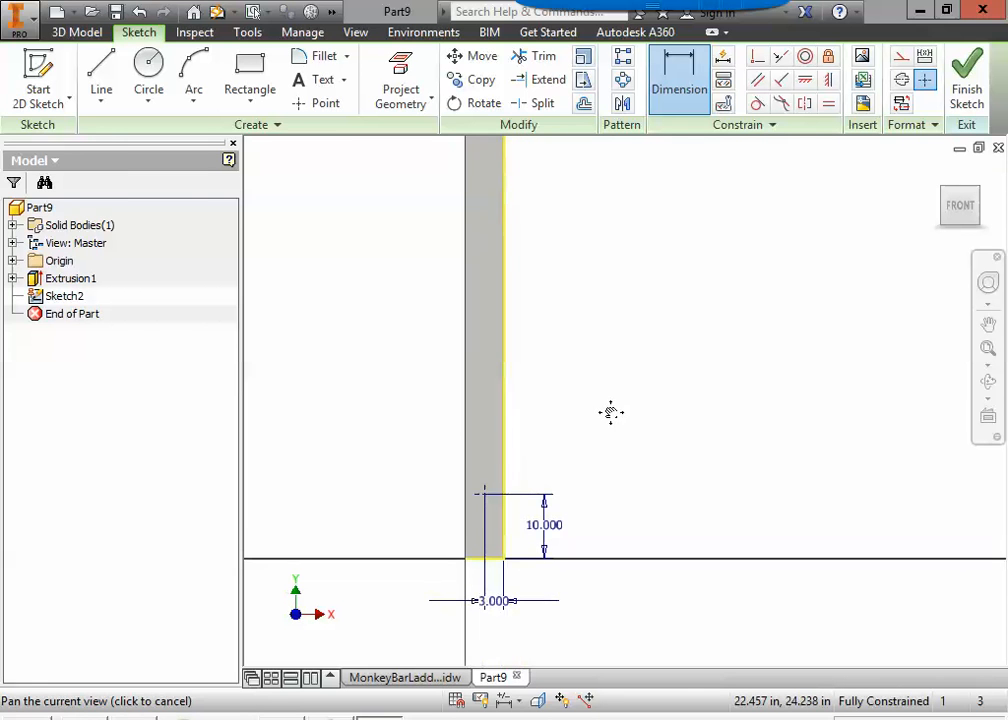
- Switch to the MonkeyBarLadder drawing and examine the column of holes and the rectangular pattern note's count and spacing
click(444, 680)
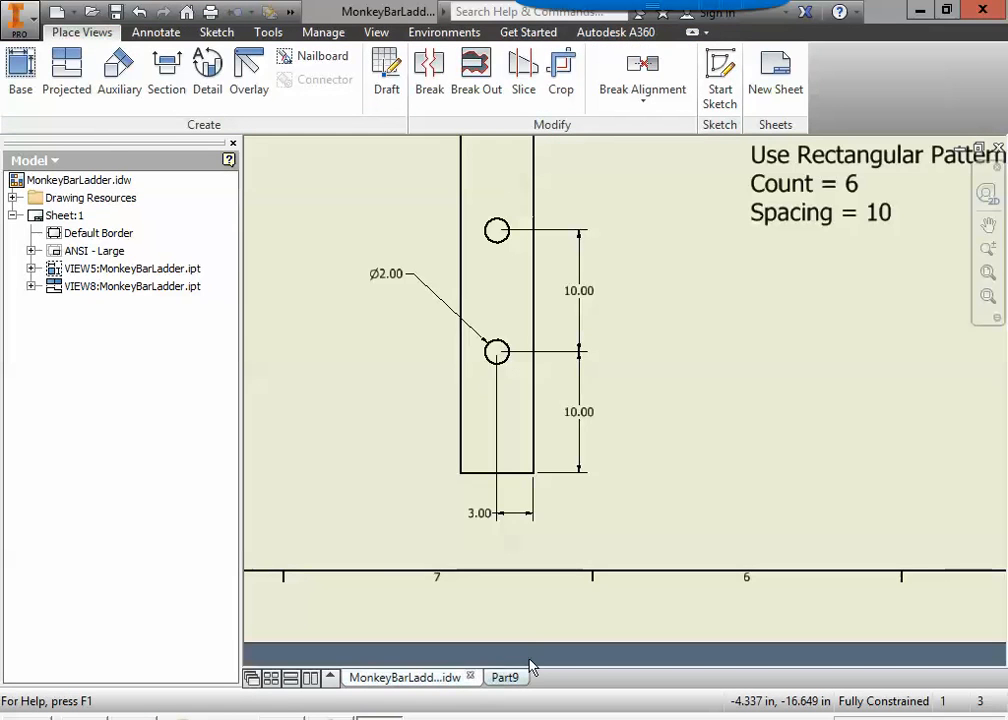
scroll(726, 330, up, 3)
mouse_move(699, 350)
middle_down()
mouse_move(669, 444)
mouse_move(603, 443)
middle_up()
scroll(603, 434, up, 3)
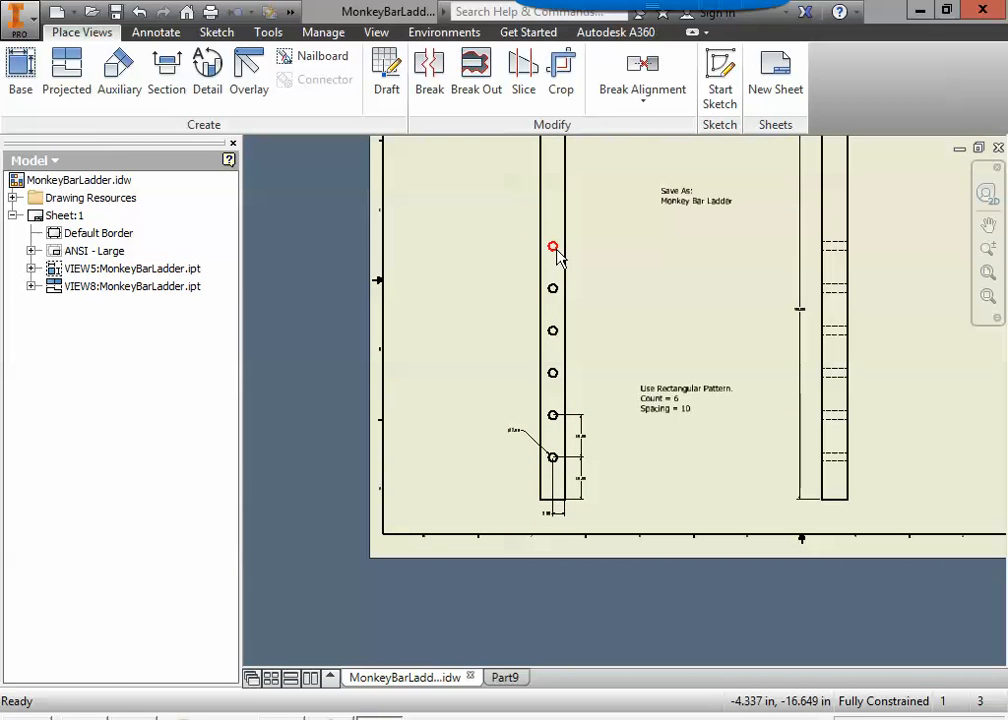
scroll(690, 425, down, 5)
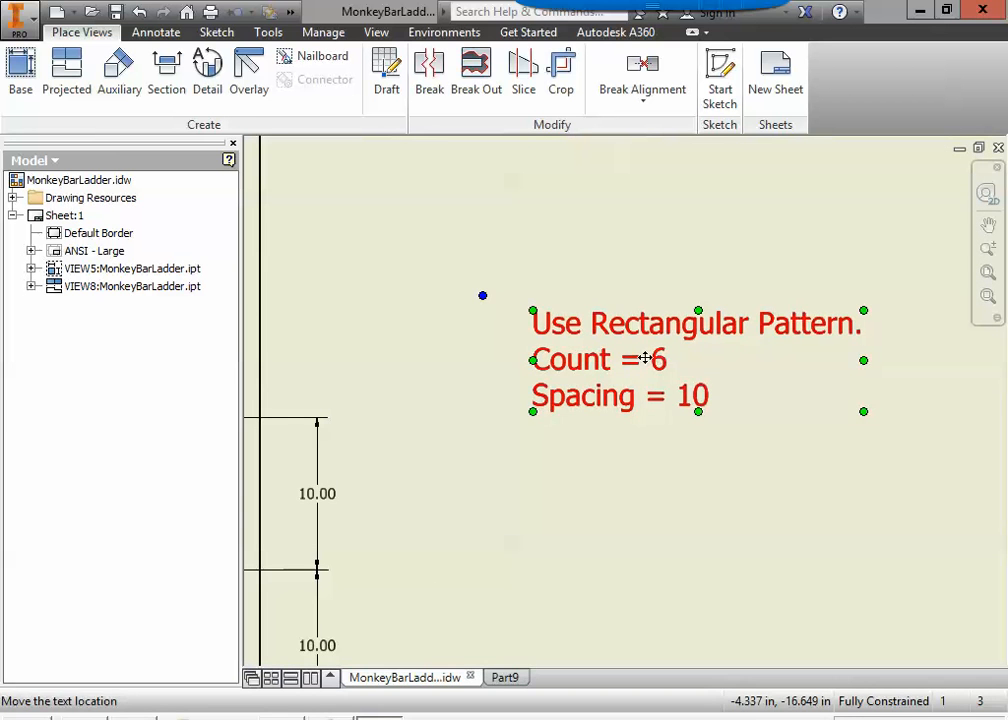
scroll(474, 478, up, 3)
middle_drag(462, 489, 603, 454)
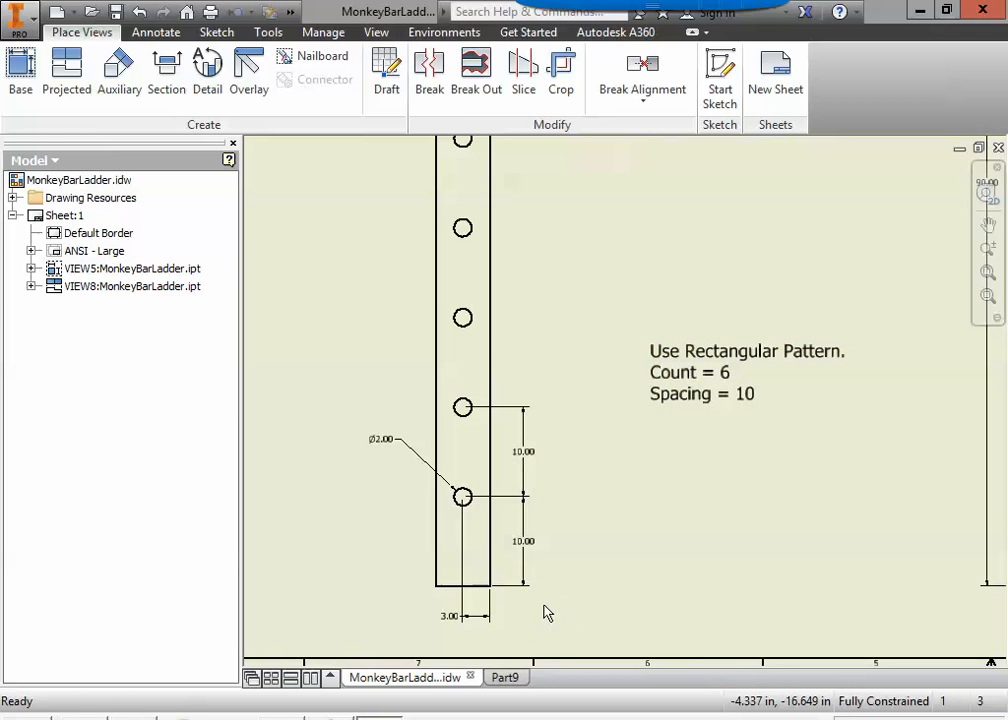
- In the part, start a rectangular sketch pattern of the point, directed upward along the post's right vertical edge
click(505, 677)
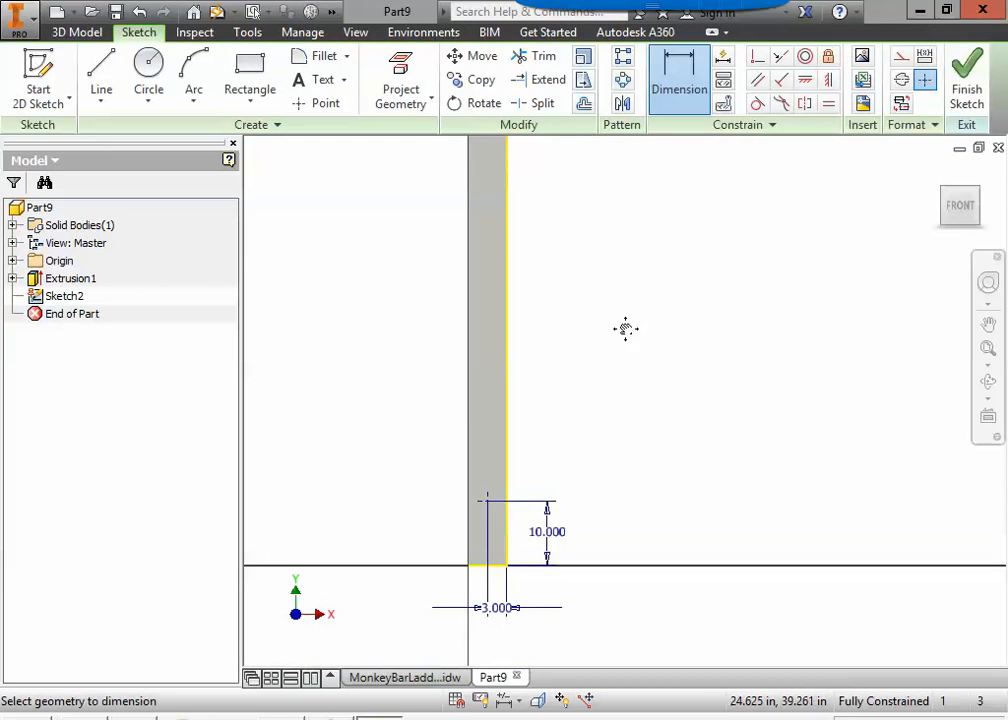
mouse_move(625, 328)
middle_down()
mouse_move(598, 403)
mouse_move(594, 374)
mouse_move(524, 385)
middle_up()
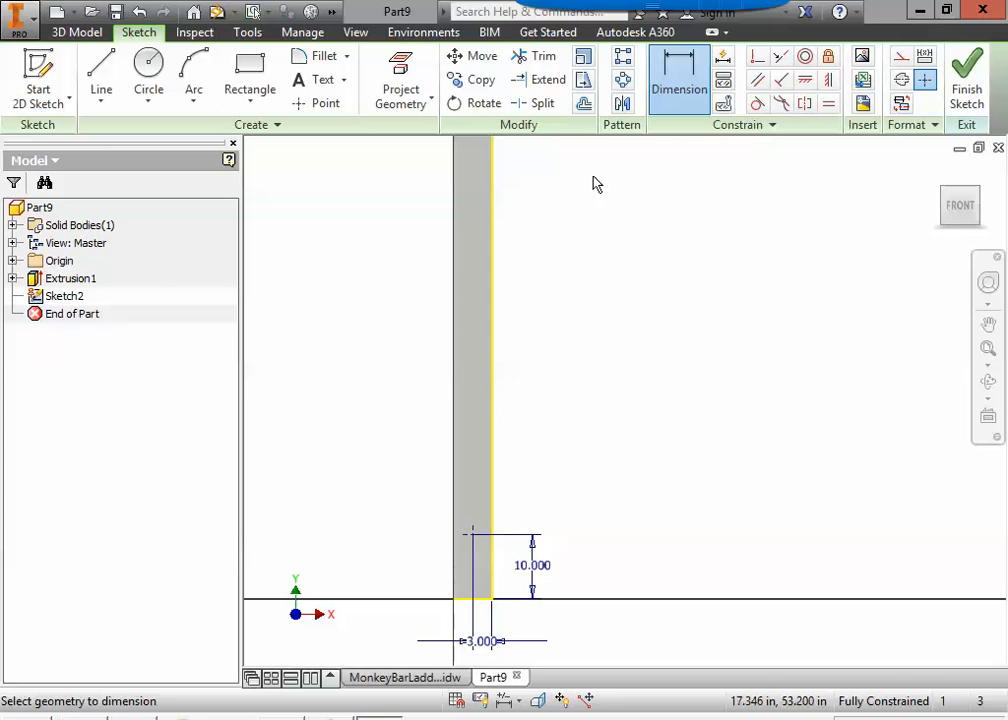
click(624, 60)
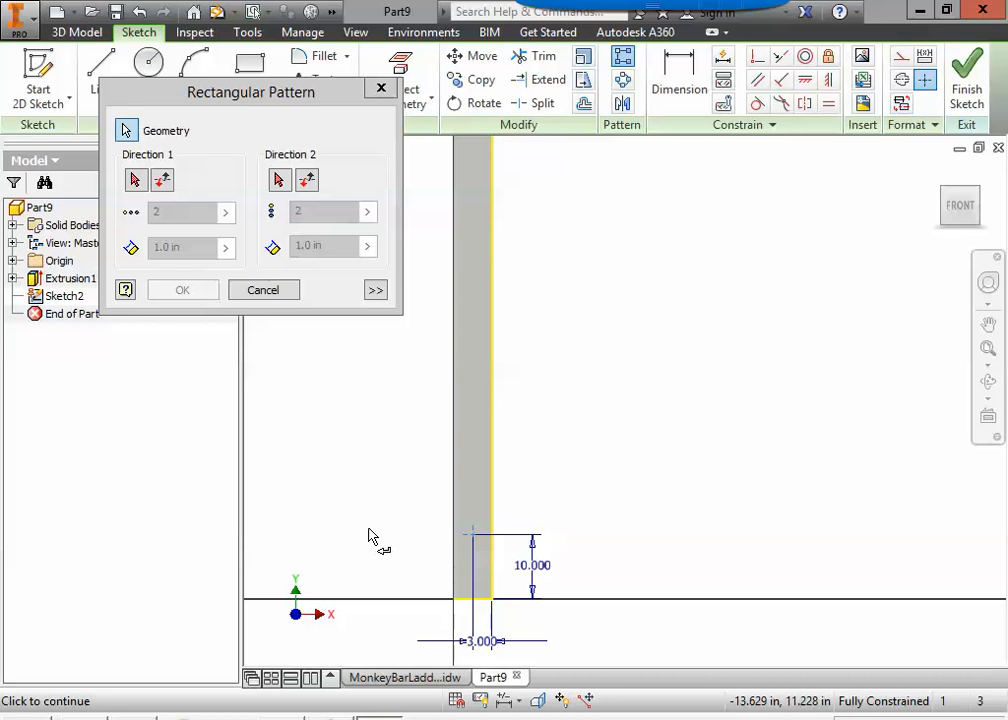
click(137, 185)
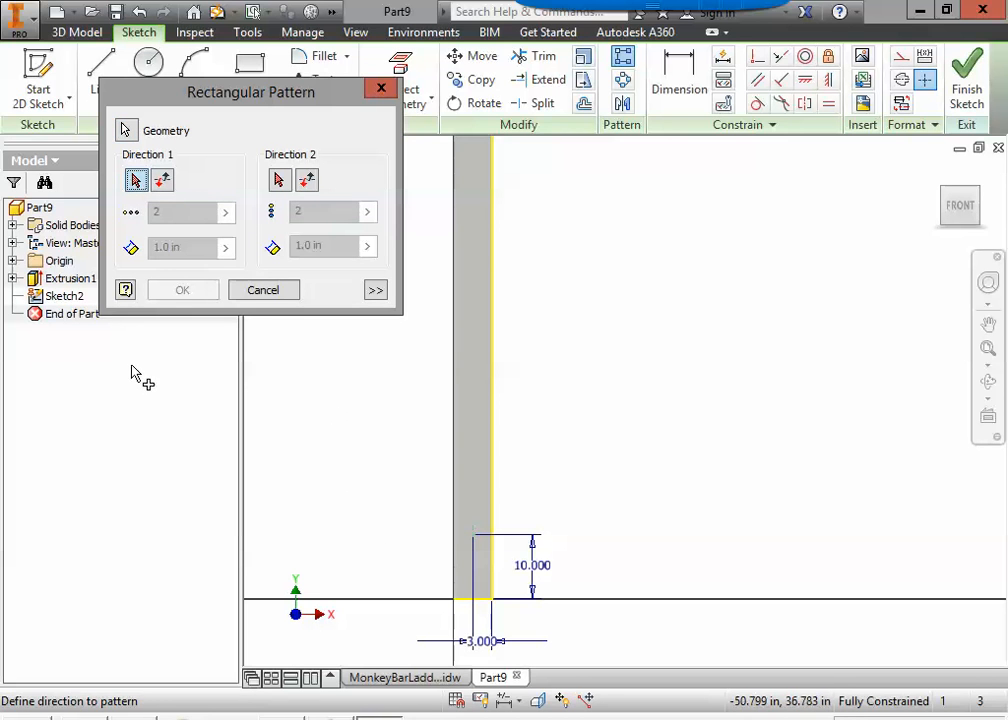
click(492, 470)
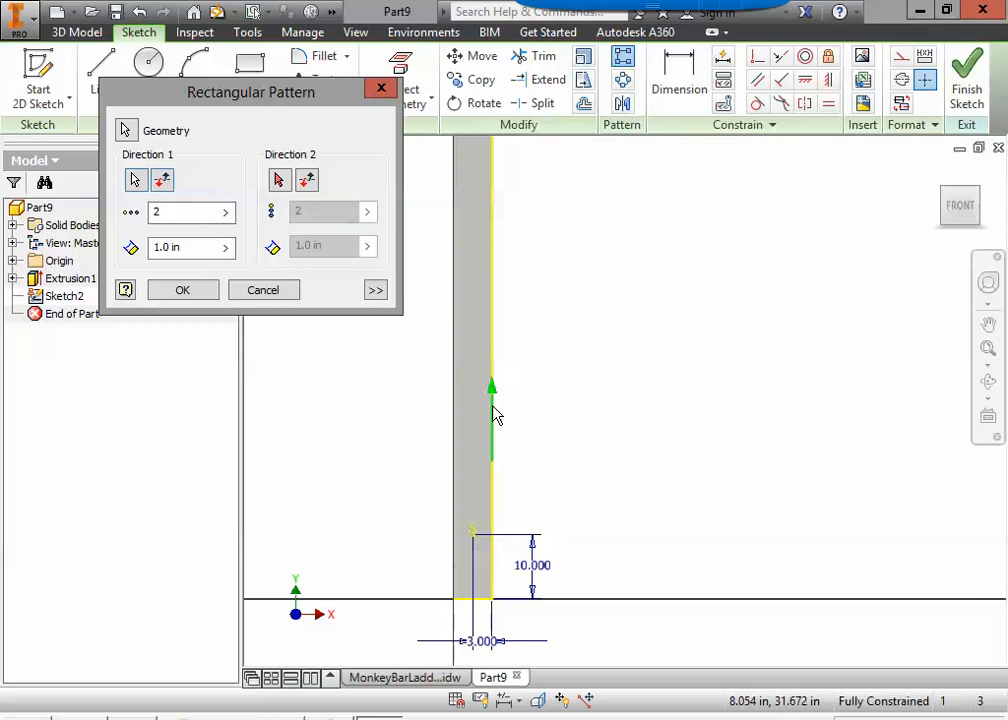
click(165, 190)
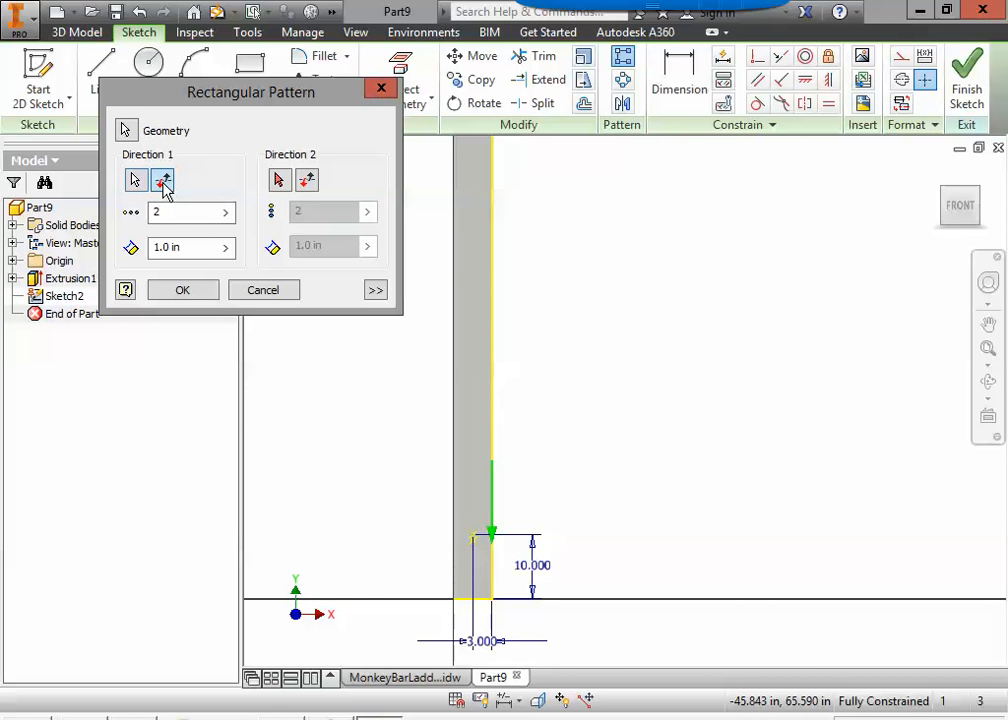
click(165, 190)
click(165, 190)
click(165, 190)
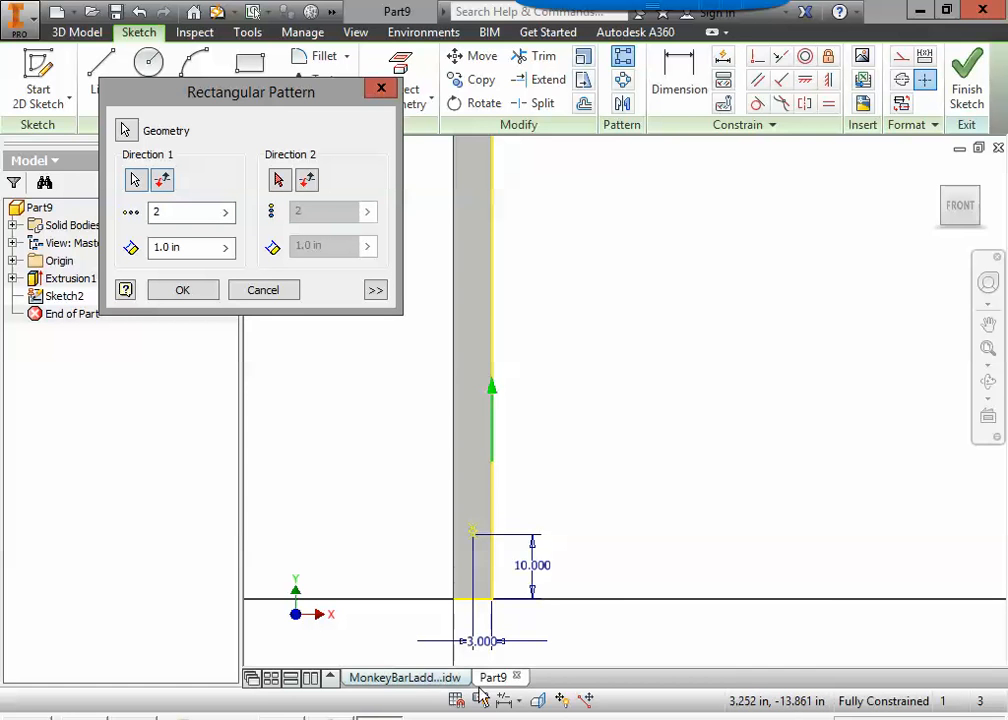
- Recheck the drawing's pattern note and set the first direction's count to 6 and spacing to 10 in
click(420, 678)
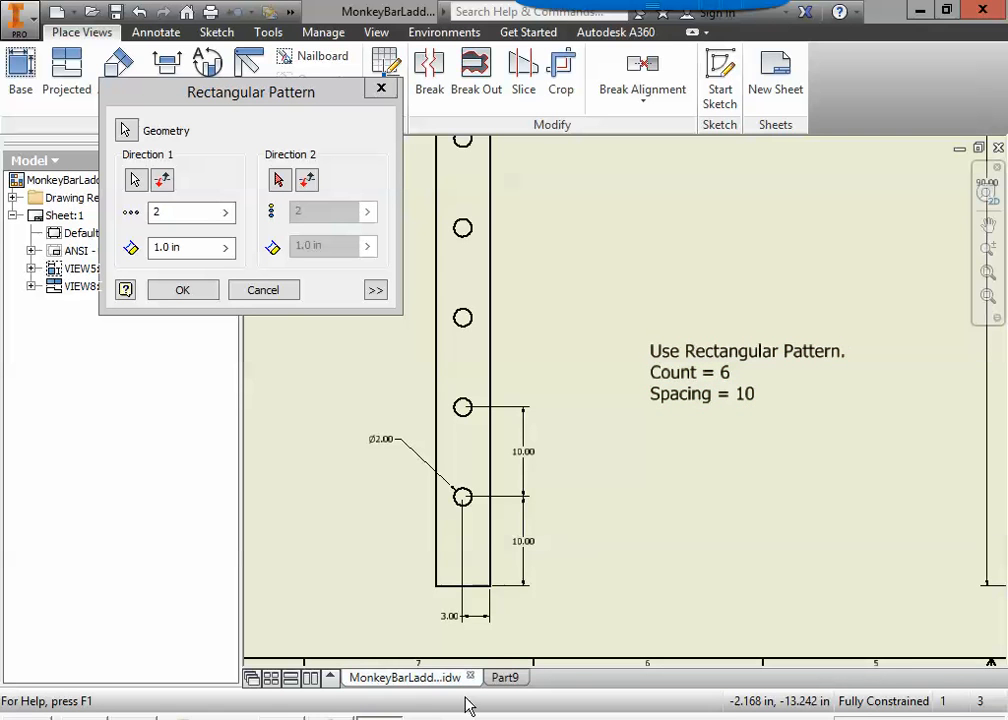
click(505, 677)
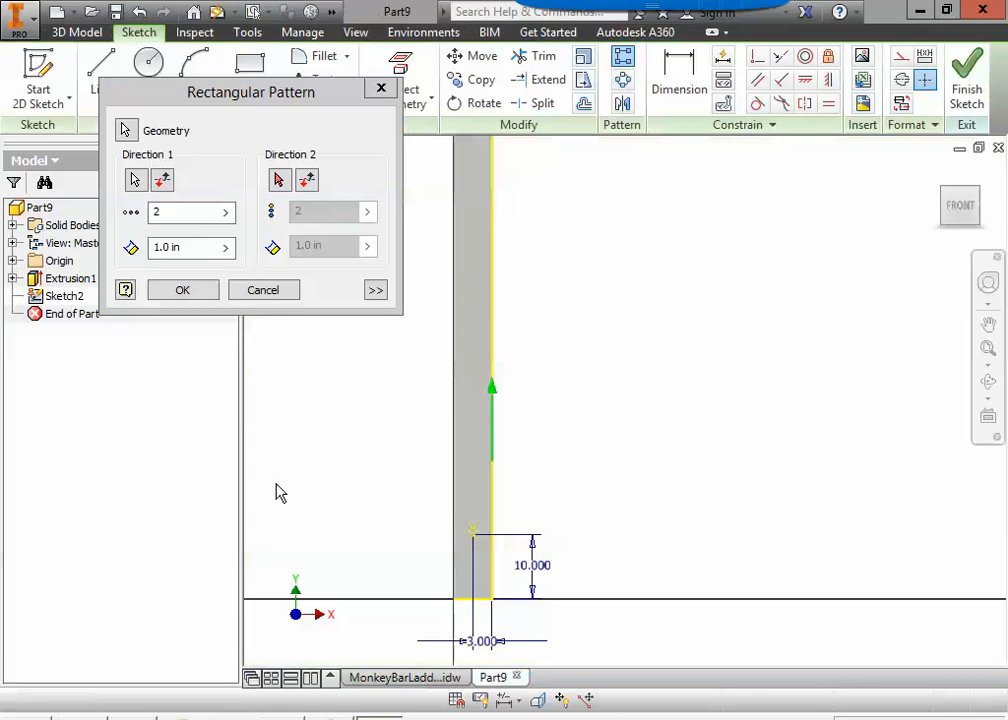
click(190, 214)
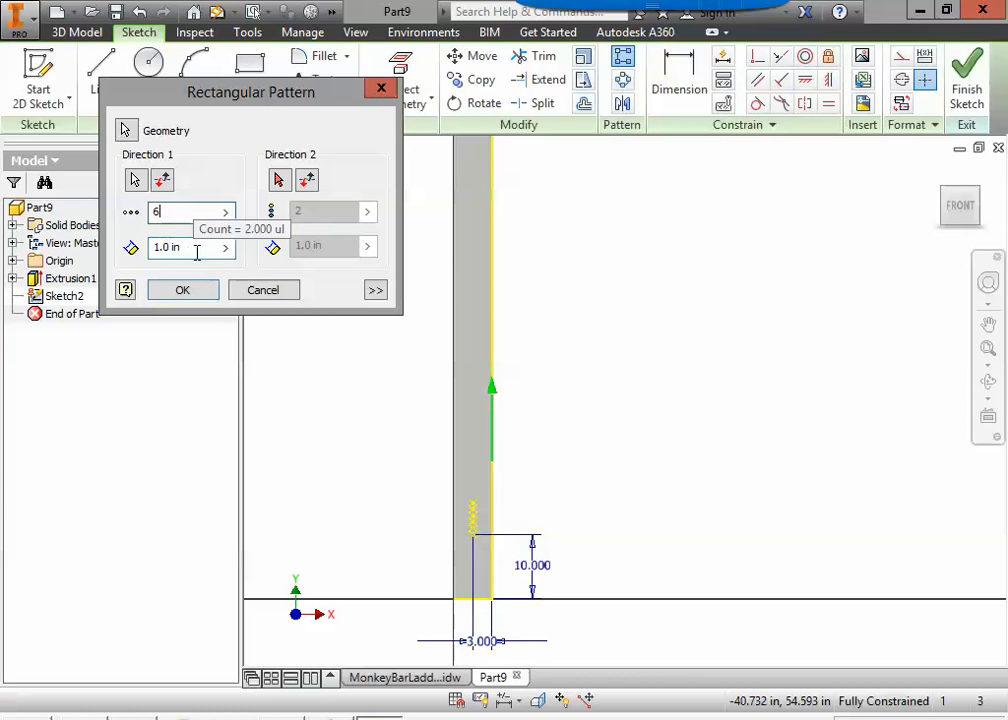
drag(200, 250, 153, 252)
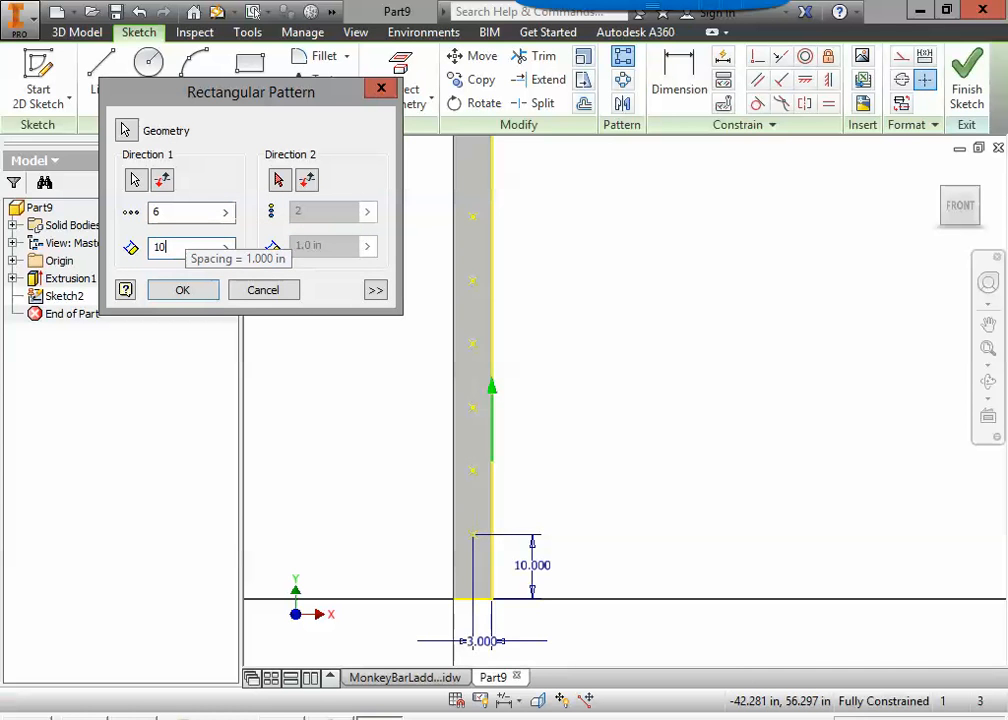
scroll(578, 327, up, 3)
middle_drag(580, 327, 590, 372)
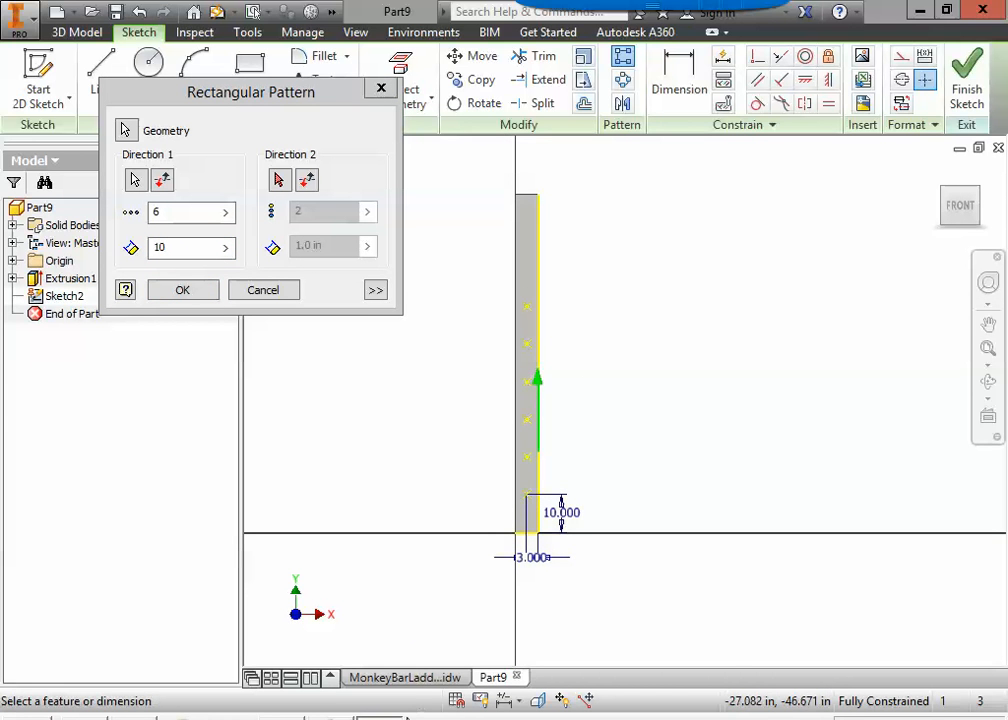
- Compare the pattern preview with the drawing's front view and create the pattern of sketch points
click(418, 680)
scroll(521, 395, up, 5)
middle_drag(524, 396, 540, 484)
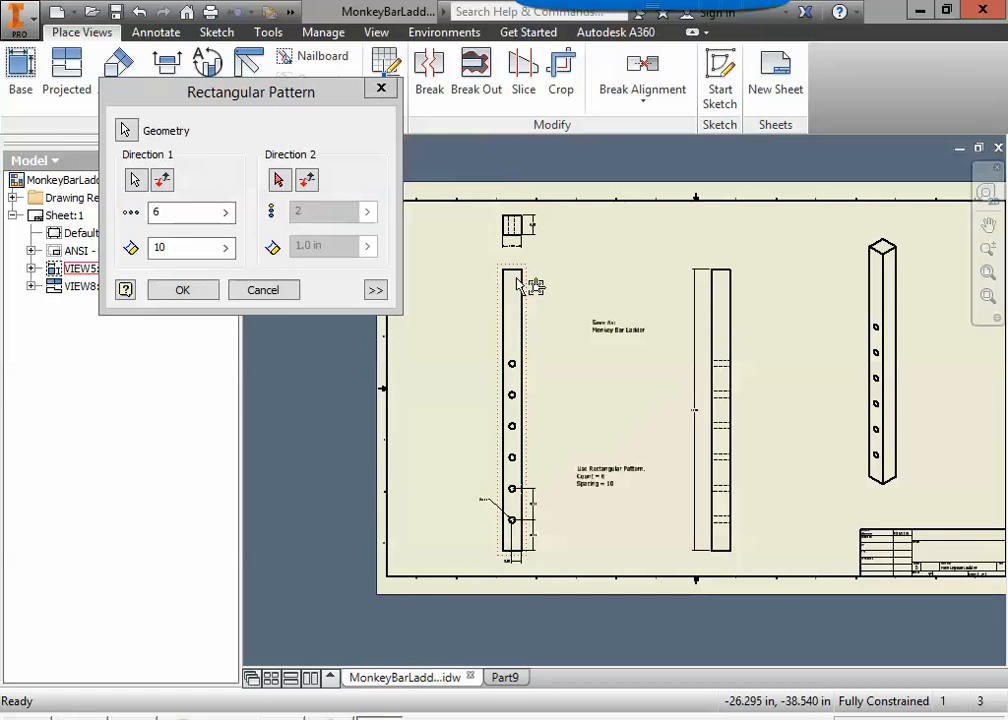
click(505, 677)
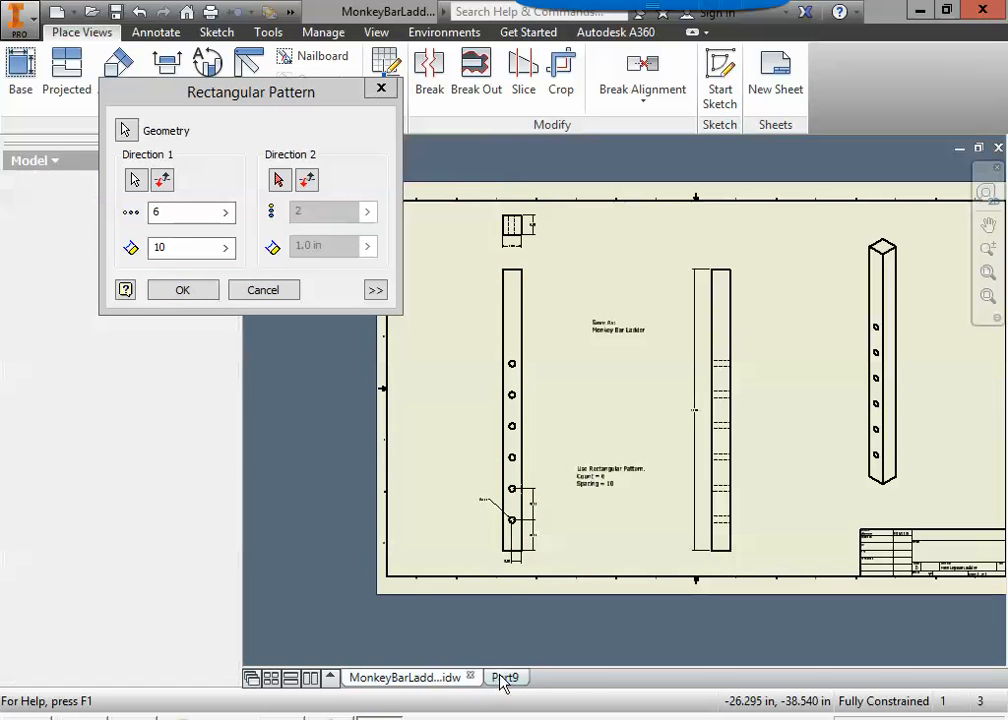
click(199, 301)
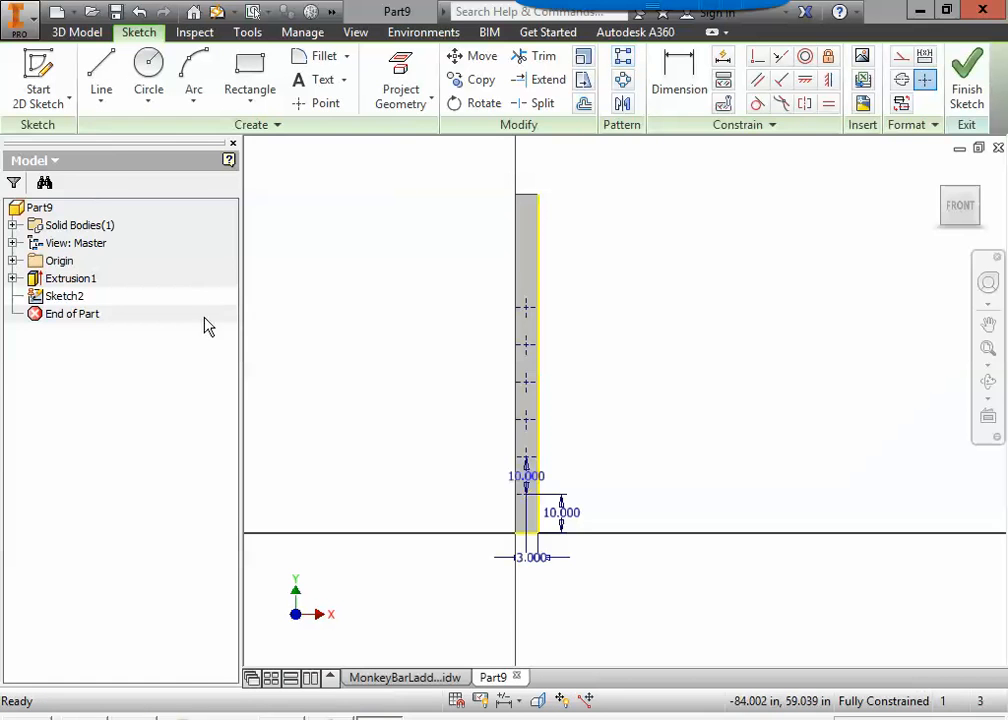
- Finish the sketch and start a Hole feature from the six patterned sketch points on the post's front face
click(967, 95)
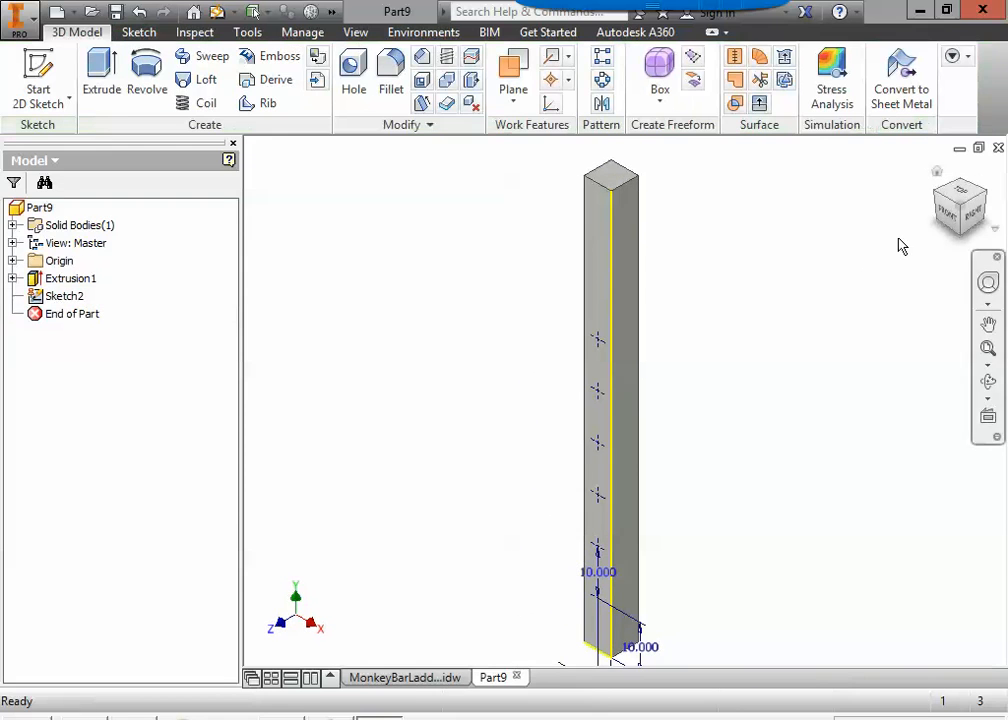
click(937, 173)
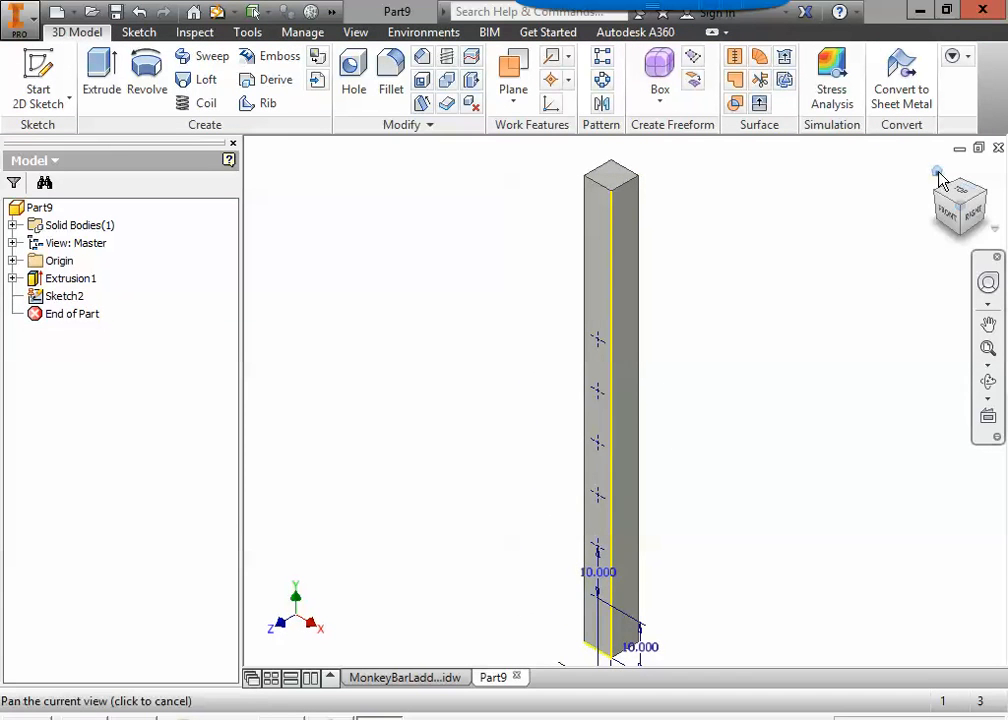
click(355, 93)
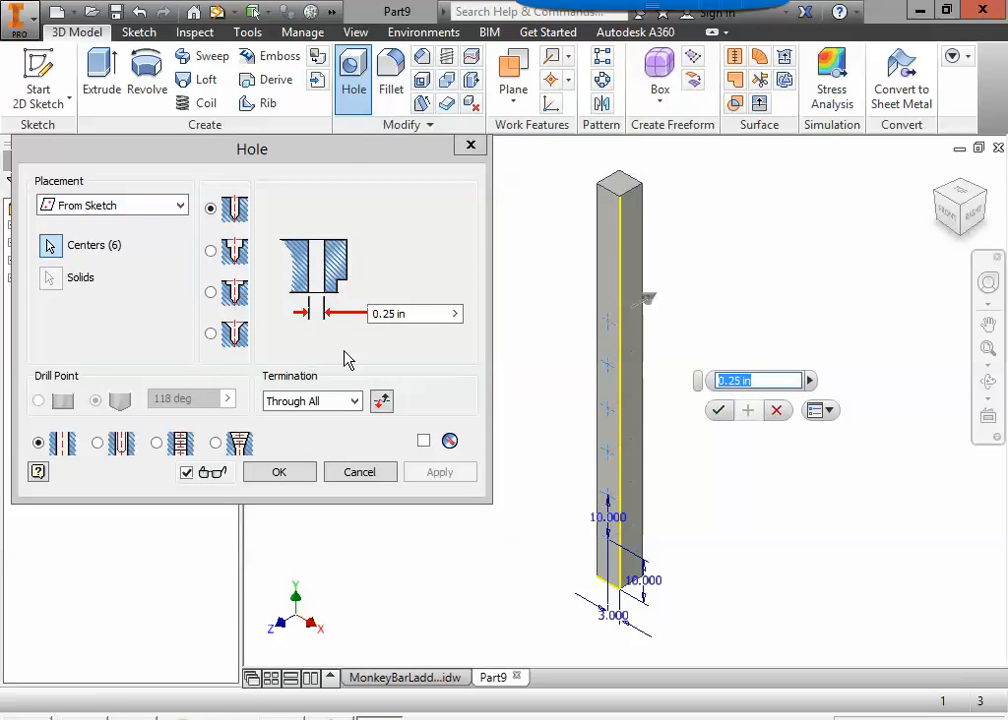
scroll(605, 333, down, 8)
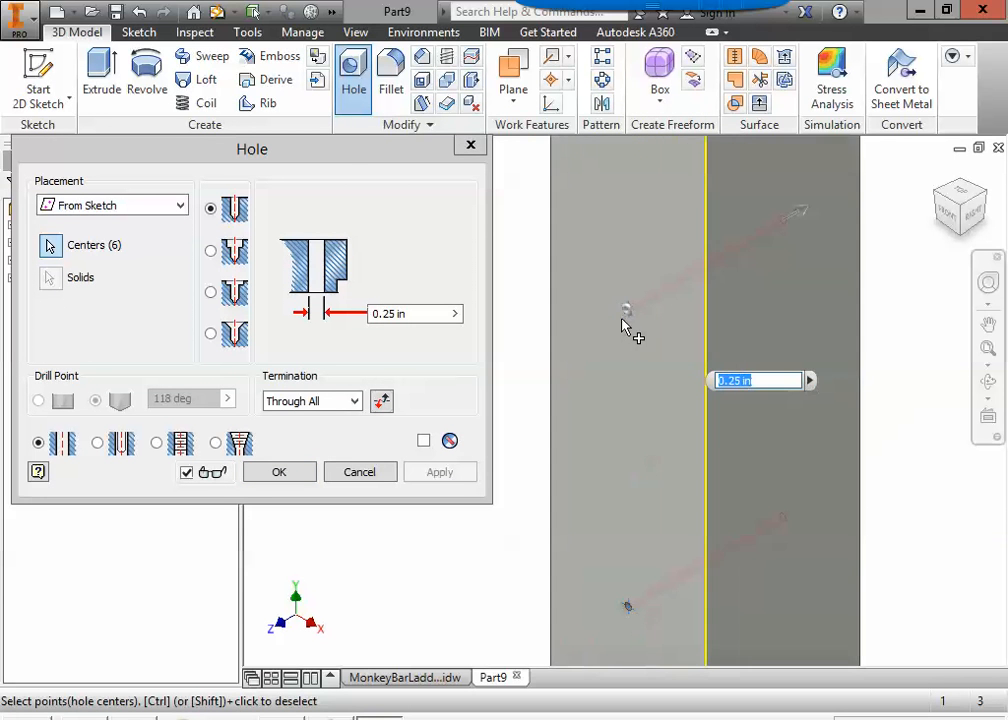
scroll(625, 330, up, 3)
scroll(645, 440, down, 4)
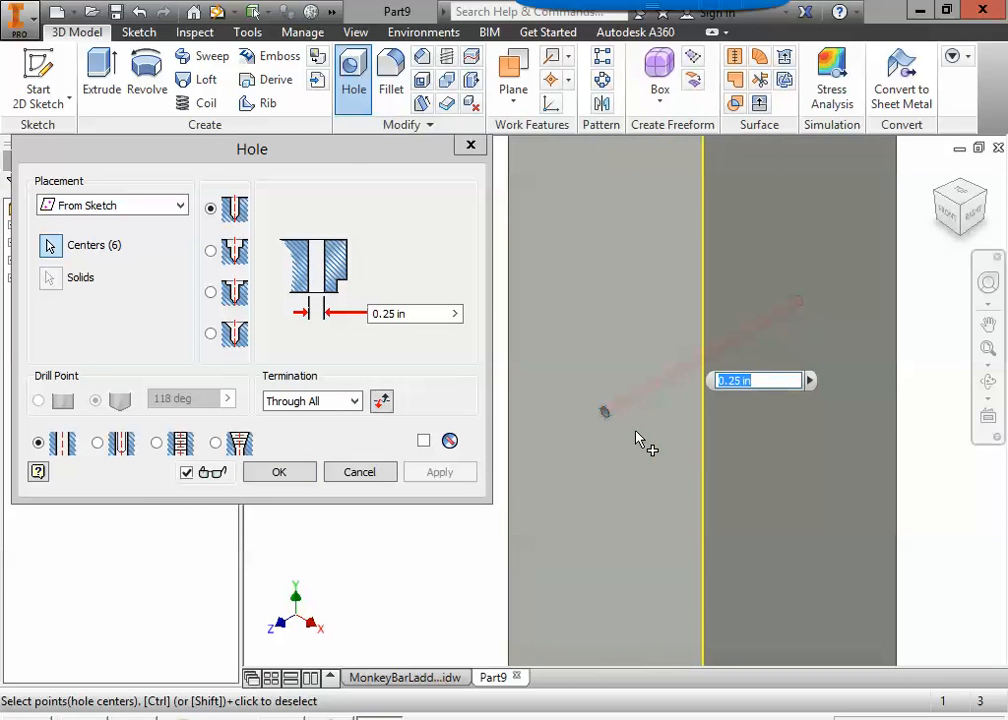
scroll(640, 440, up, 2)
scroll(637, 567, down, 3)
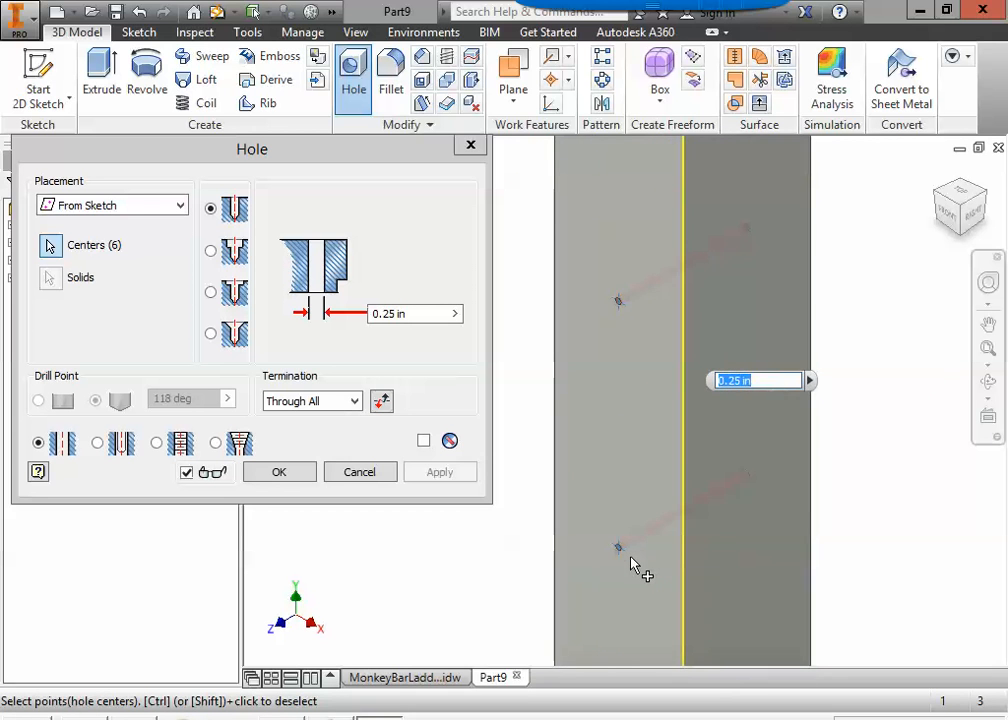
scroll(630, 563, up, 3)
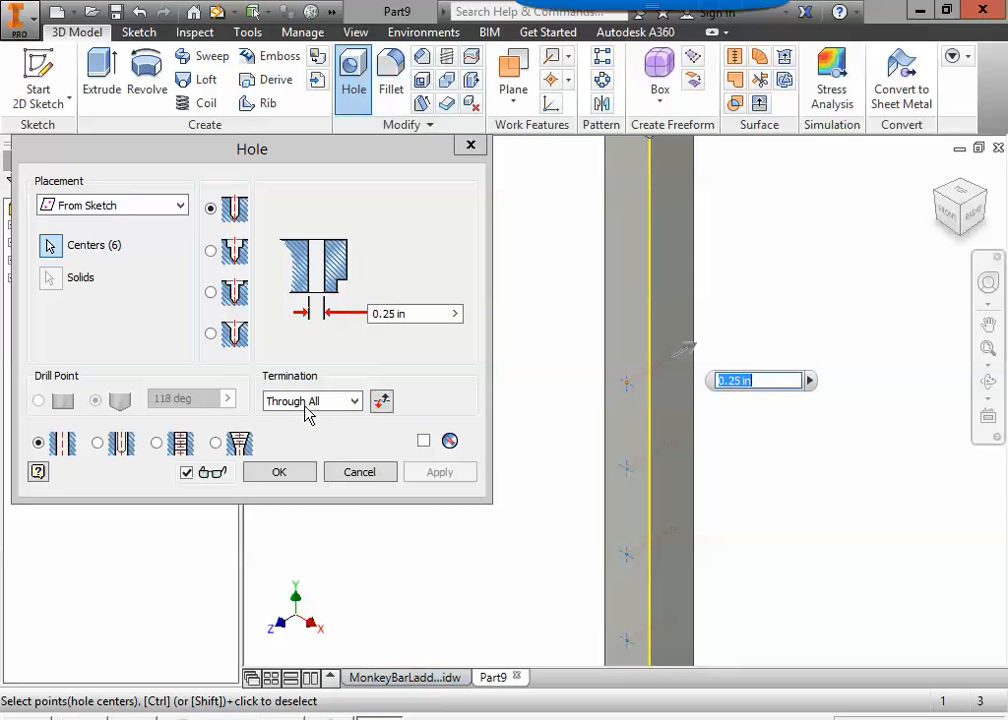
- Look up the hole diameter callout at the lowest hole in the MonkeyBarLadder drawing
click(403, 680)
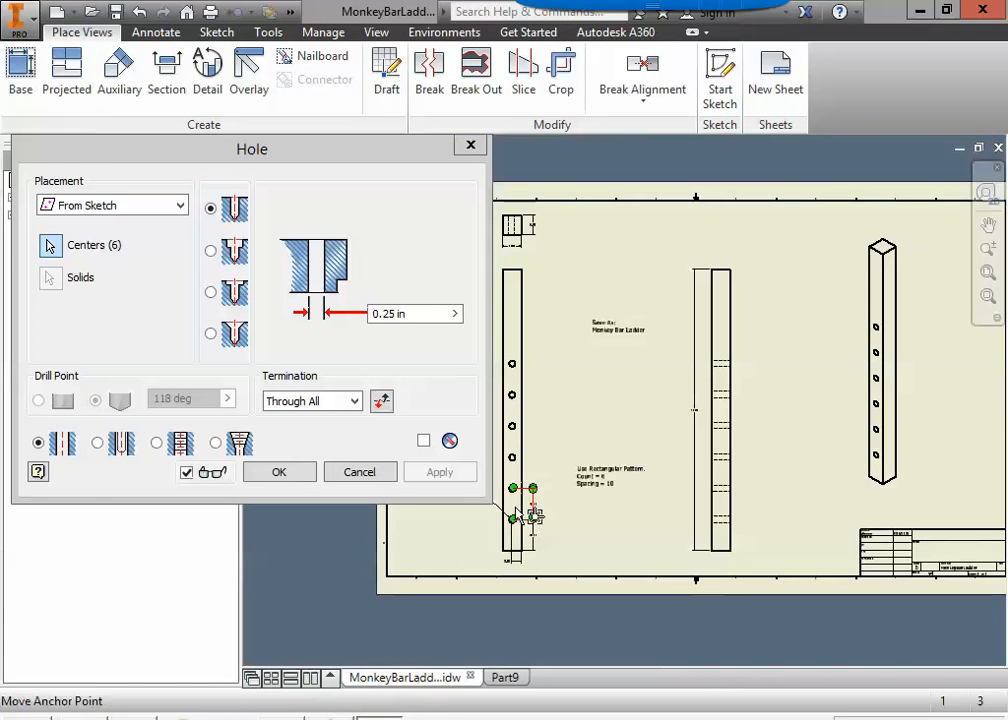
scroll(508, 528, up, 3)
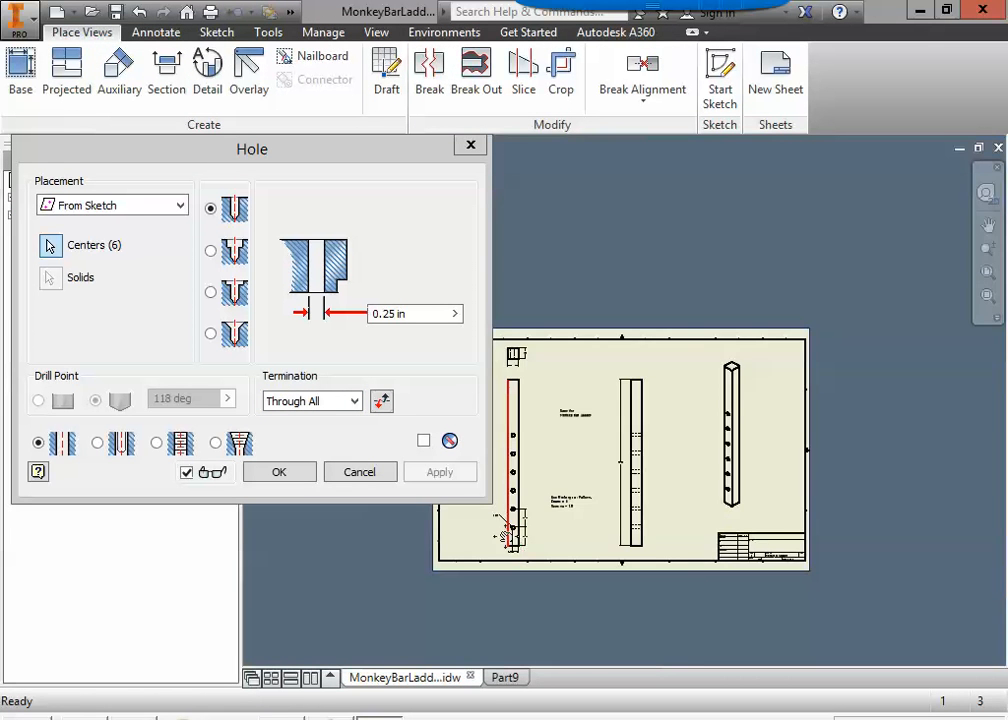
mouse_move(493, 513)
middle_down()
mouse_move(591, 517)
mouse_move(612, 497)
middle_up()
scroll(591, 516, down, 10)
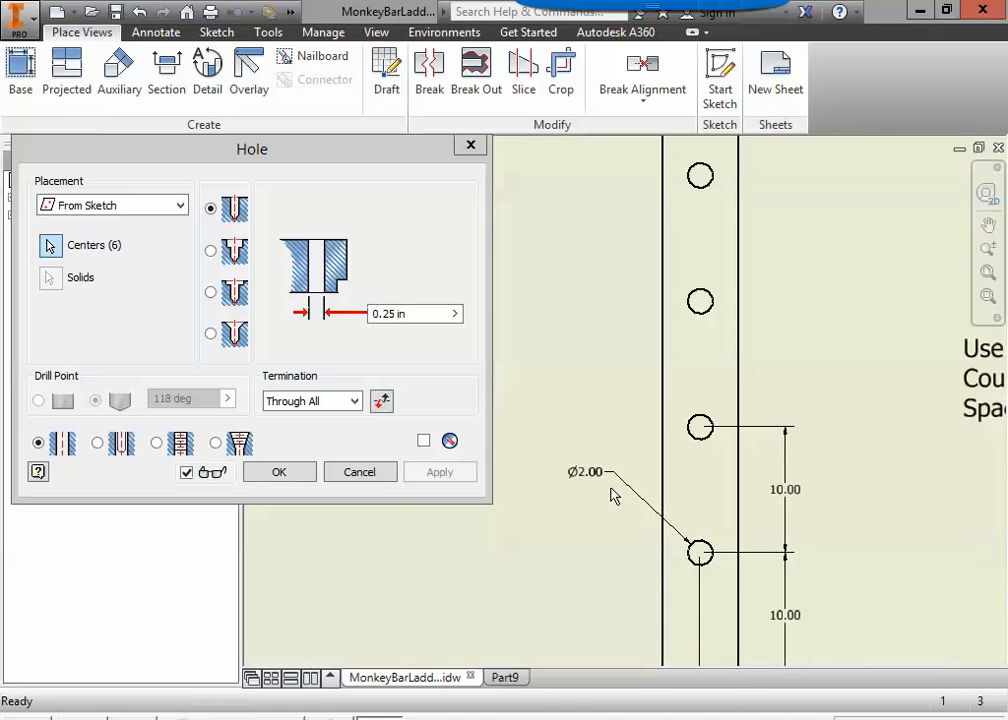
scroll(612, 494, down, 3)
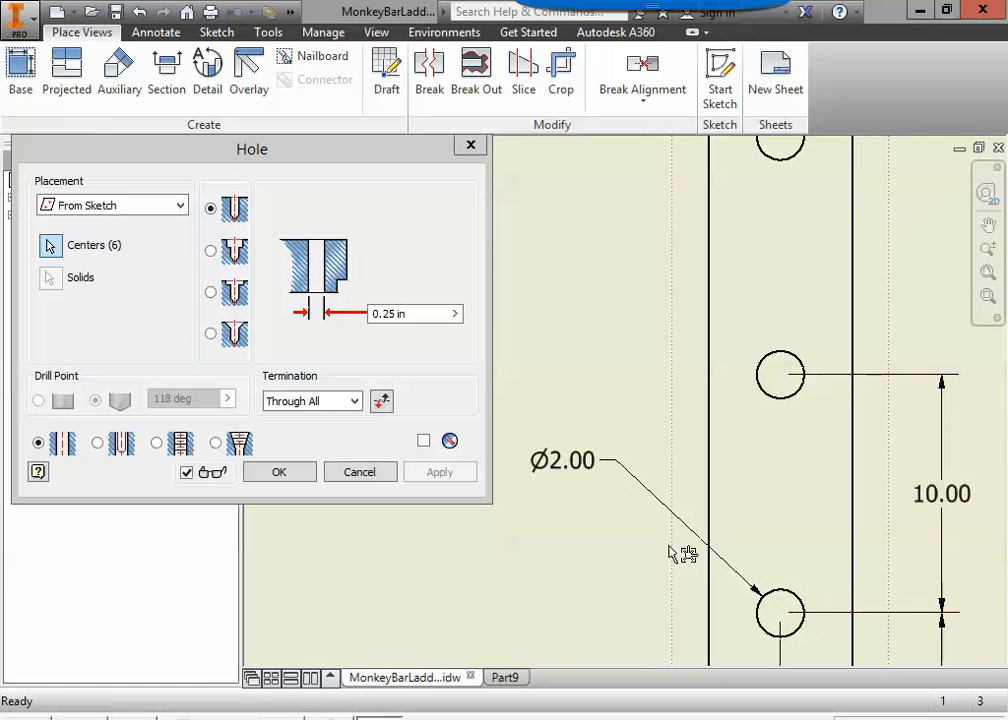
- In the part, set the hole diameter to 2 in and create the six holes with Through All termination
click(505, 678)
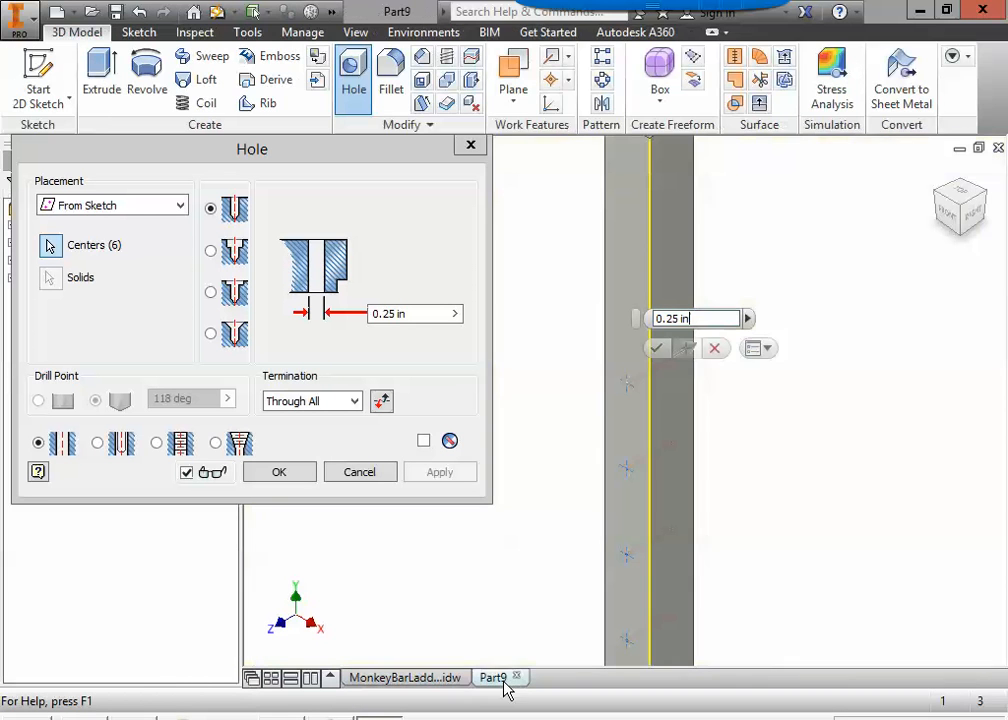
click(419, 314)
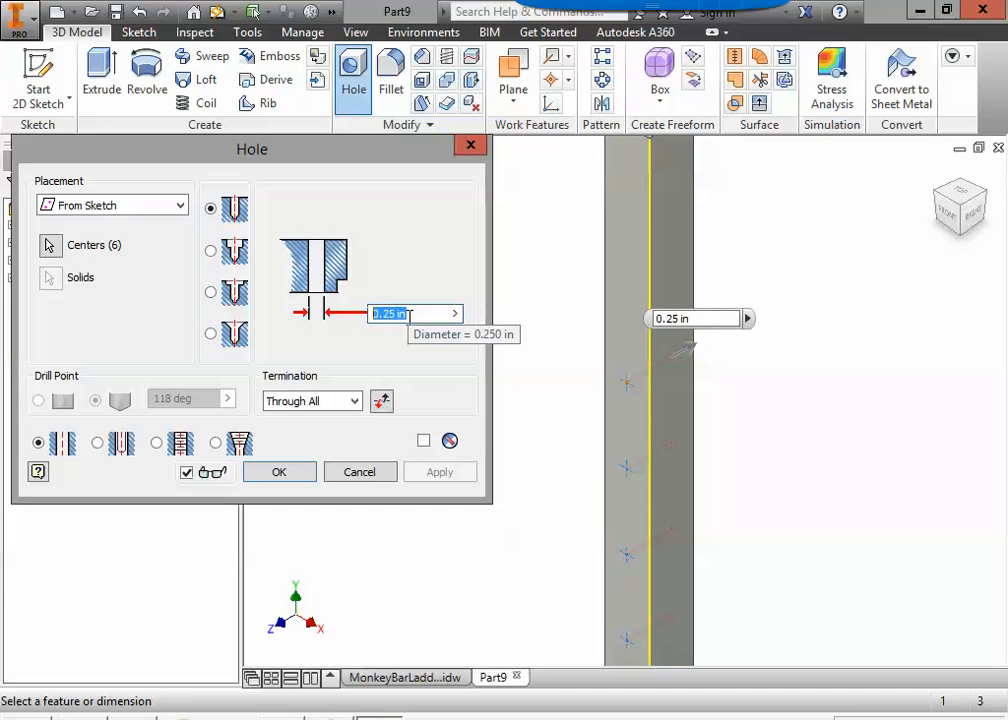
text(2)
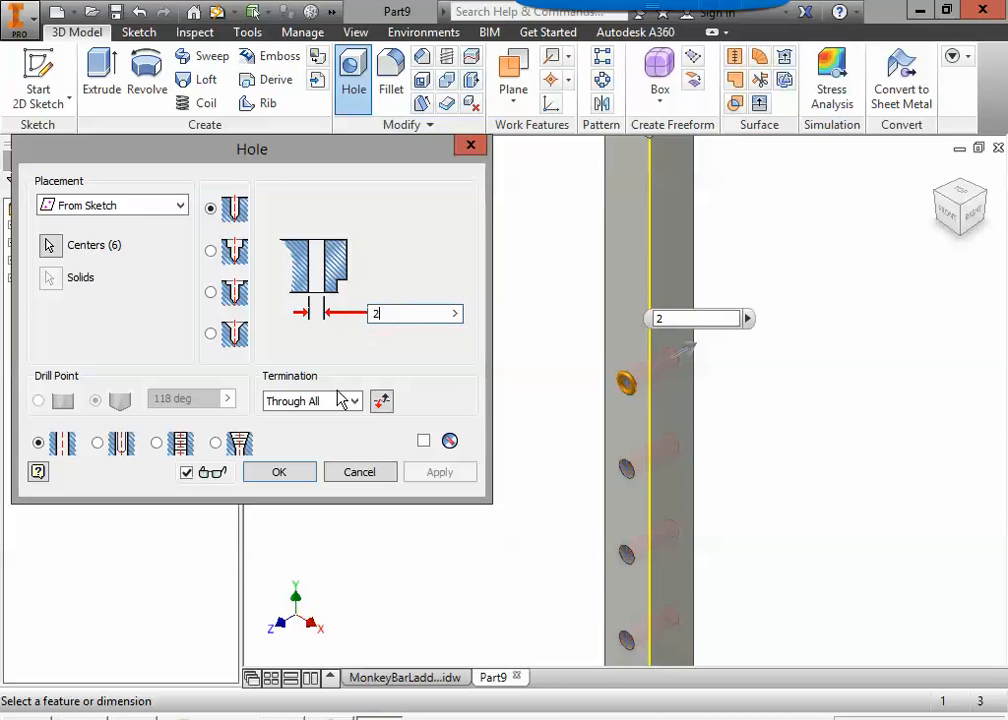
click(303, 476)
scroll(740, 562, down, 5)
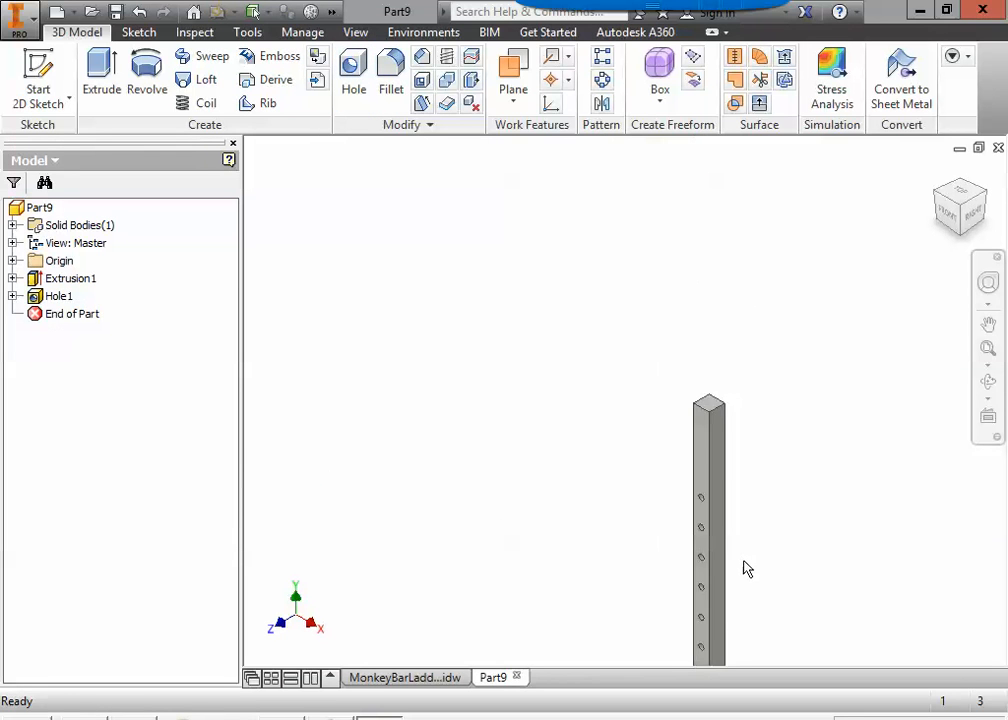
middle_drag(745, 569, 664, 384)
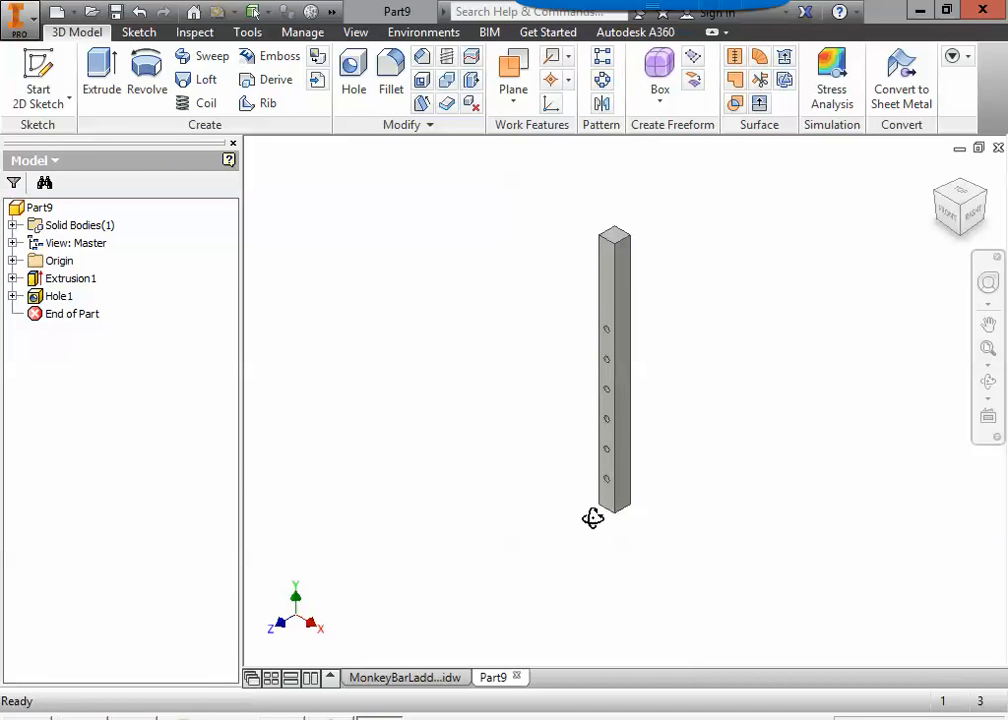
- Start a Save As of the finished post part and choose the 1PlayGround folder on the network drive as its location
shift+middle_drag(593, 518, 649, 488)
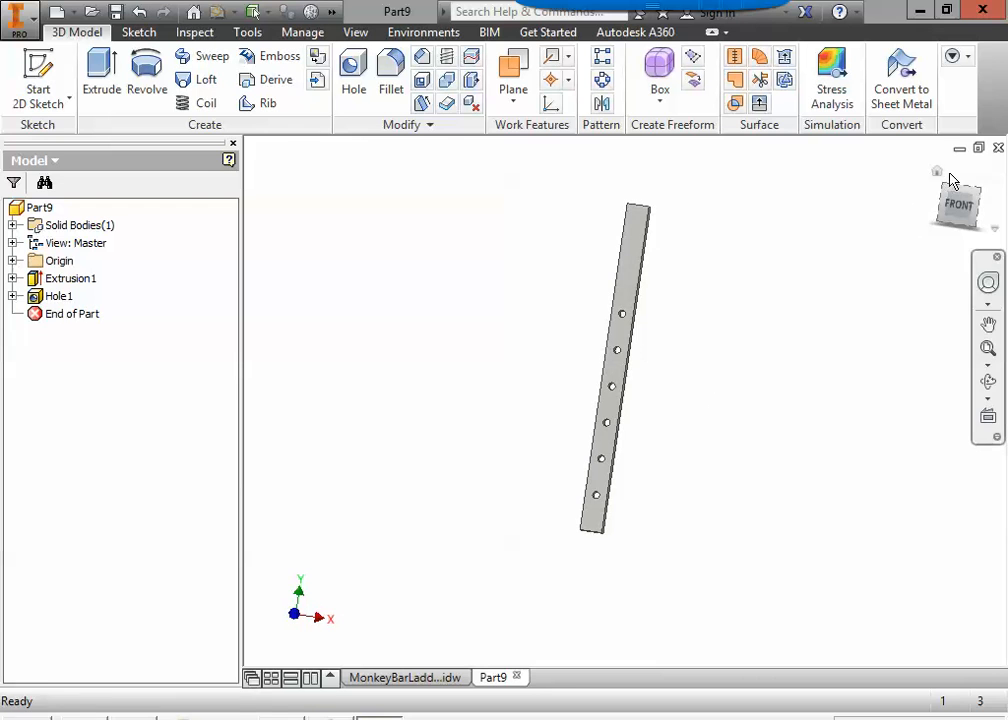
click(938, 172)
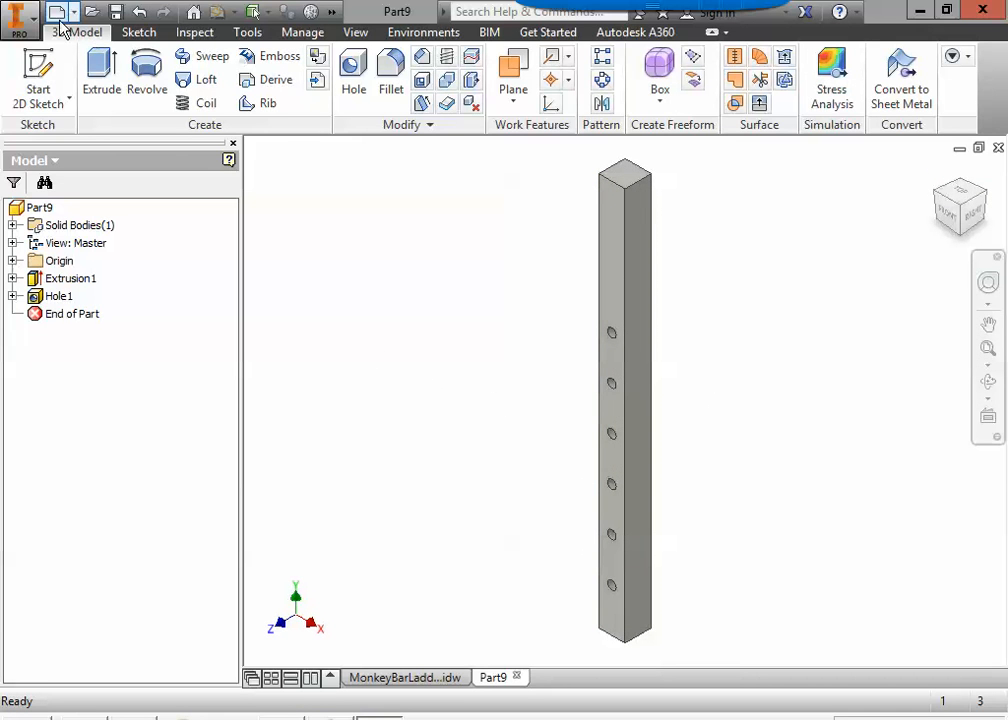
click(25, 25)
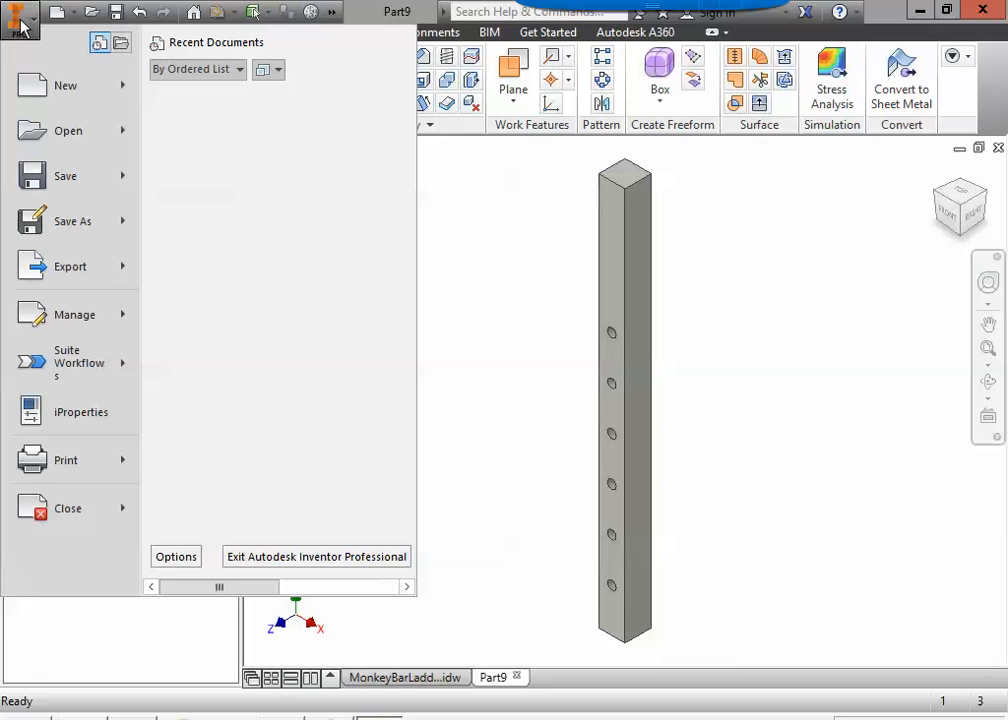
click(76, 223)
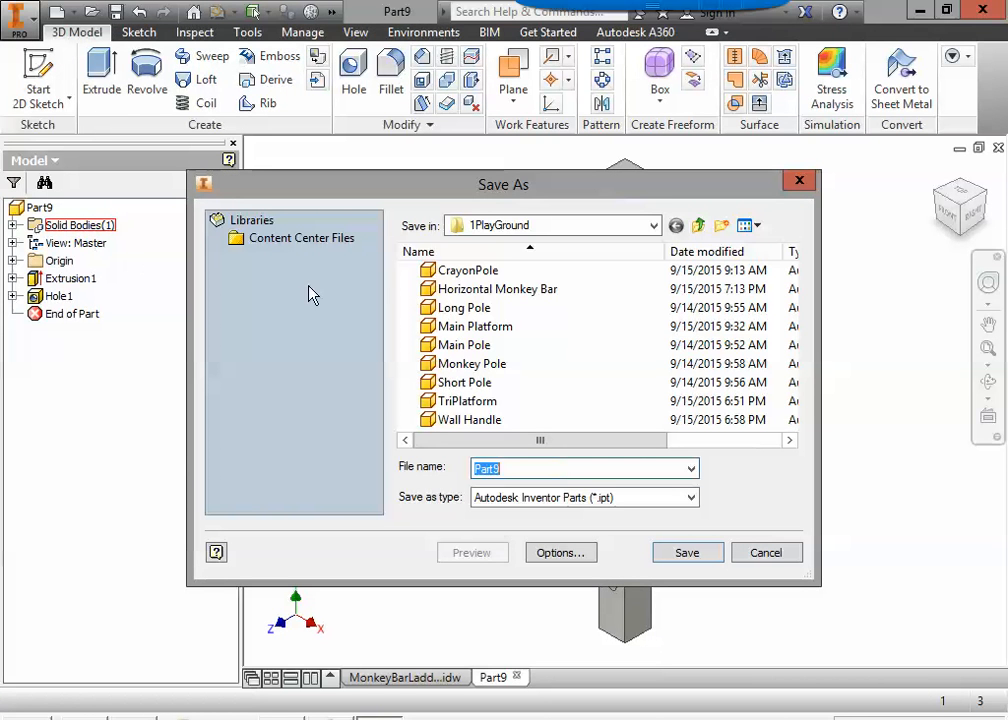
click(654, 226)
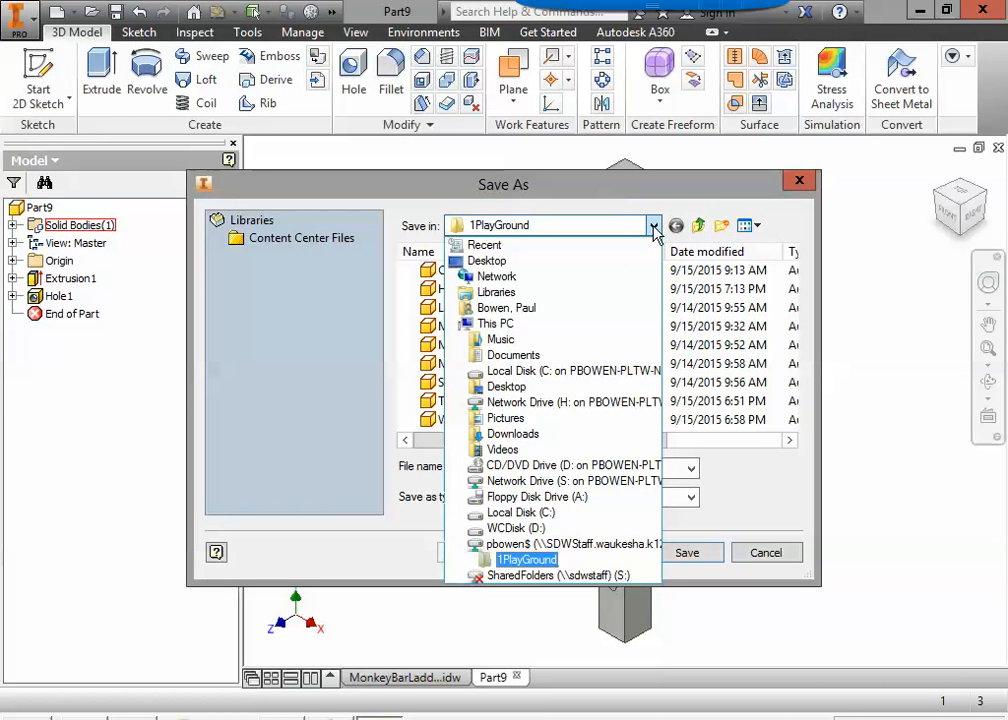
click(515, 548)
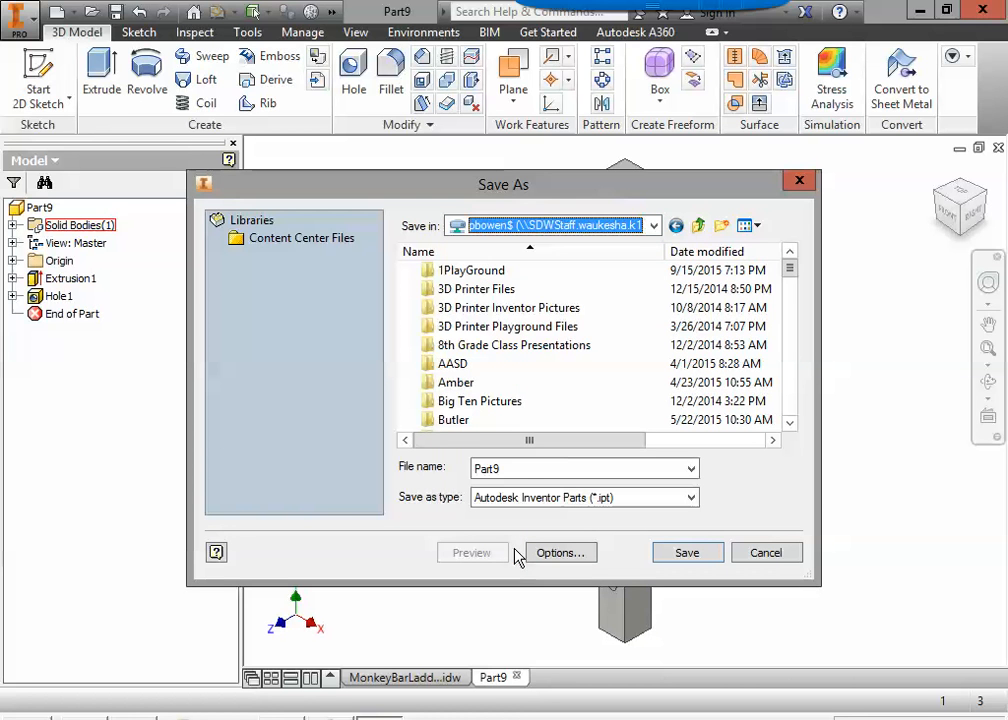
double_click(478, 279)
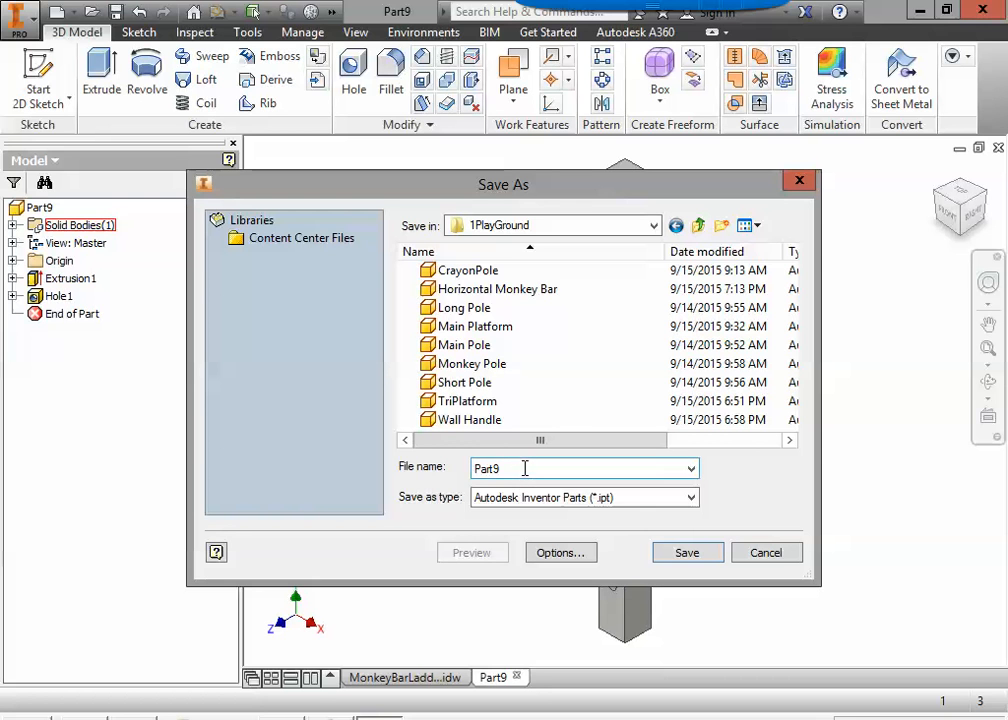
- Name the part file Monkey Bar Ladder and save it as an Autodesk Inventor part
drag(589, 468, 349, 465)
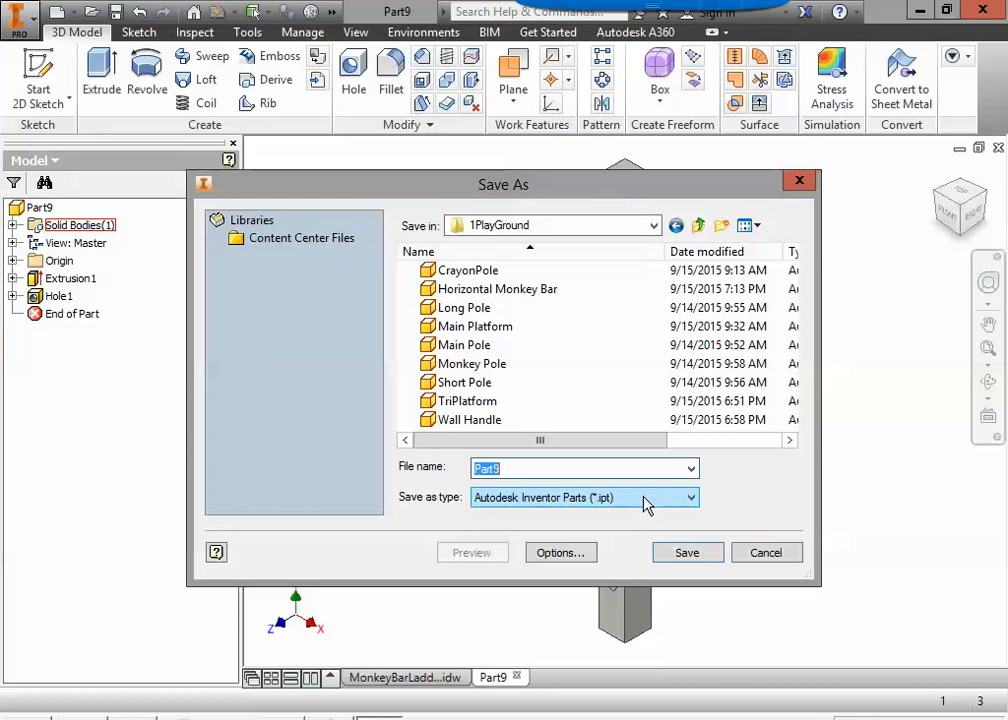
text(Monkey )
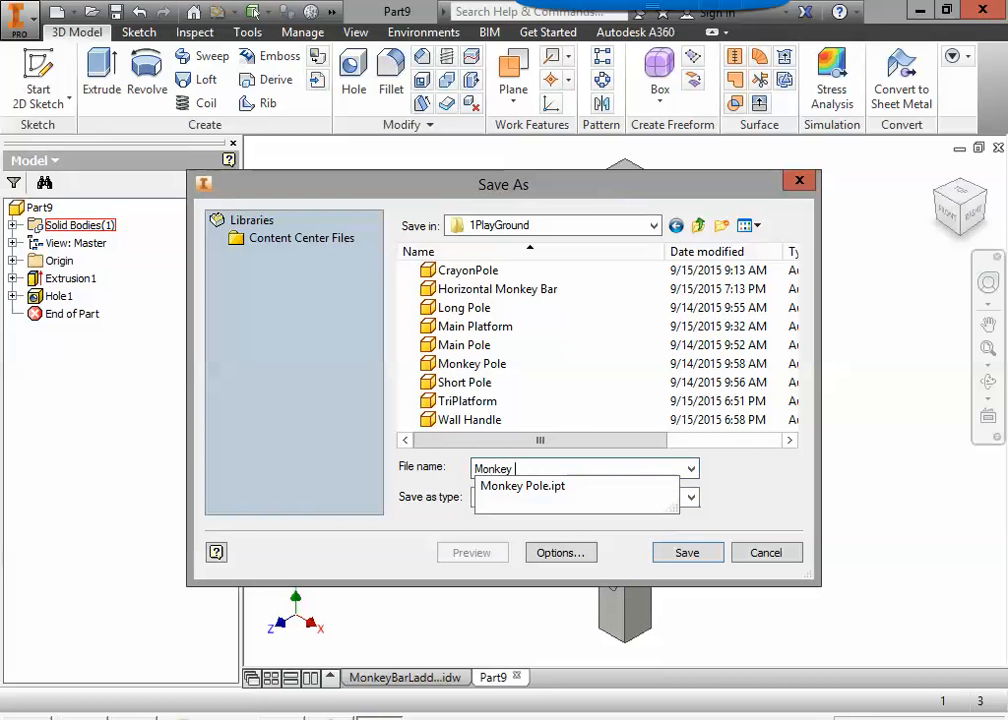
text(Bar Ladd)
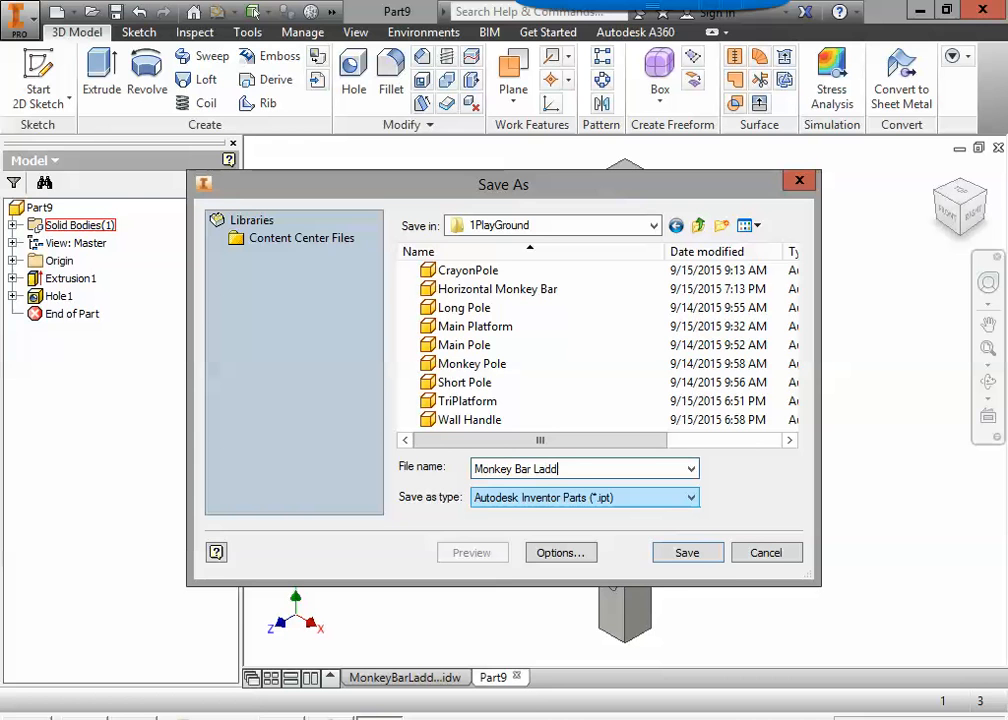
text(er)
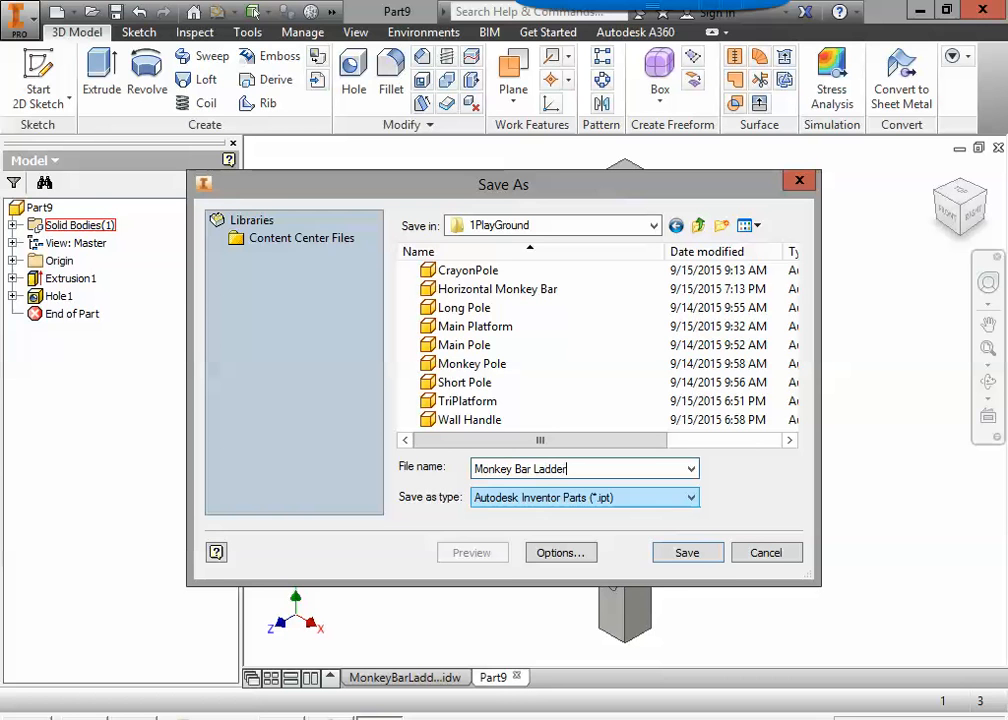
click(698, 552)
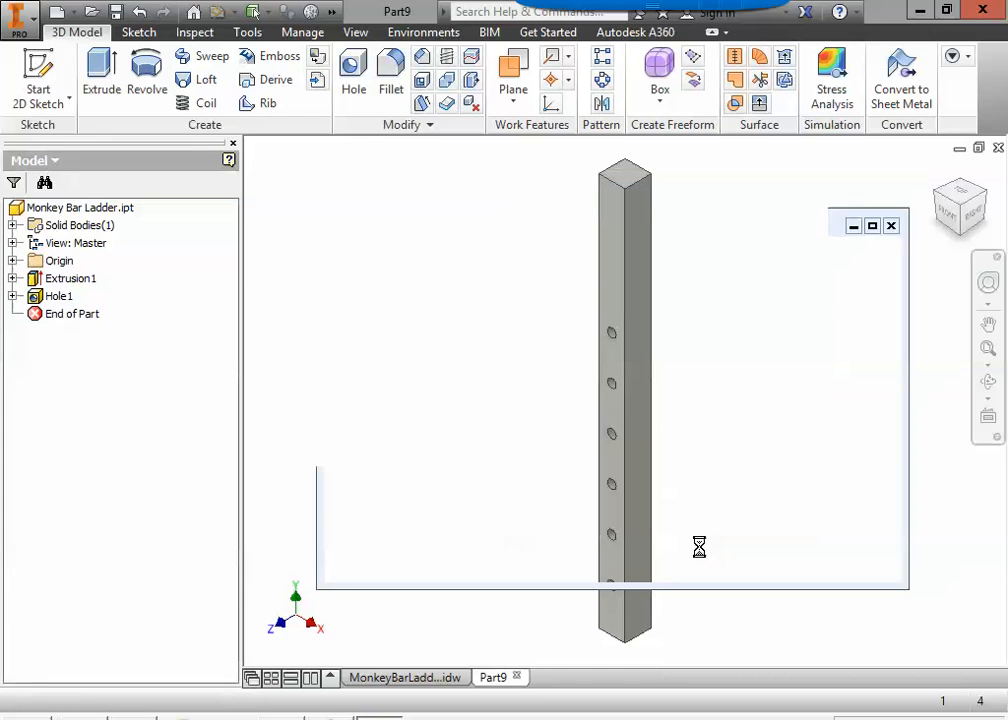